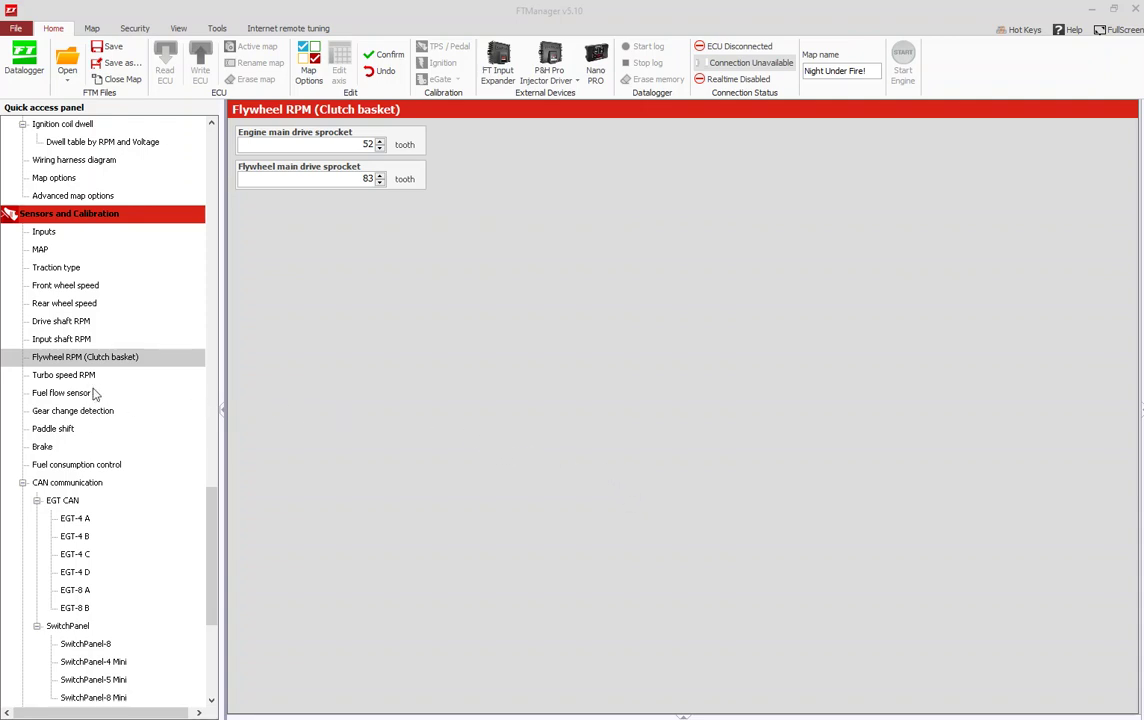
# Check the flywheel (83) and engine (52) sprocket tooth counts, then view the Drive shaft RPM settings
pyautogui.scroll(1, 73, 403)
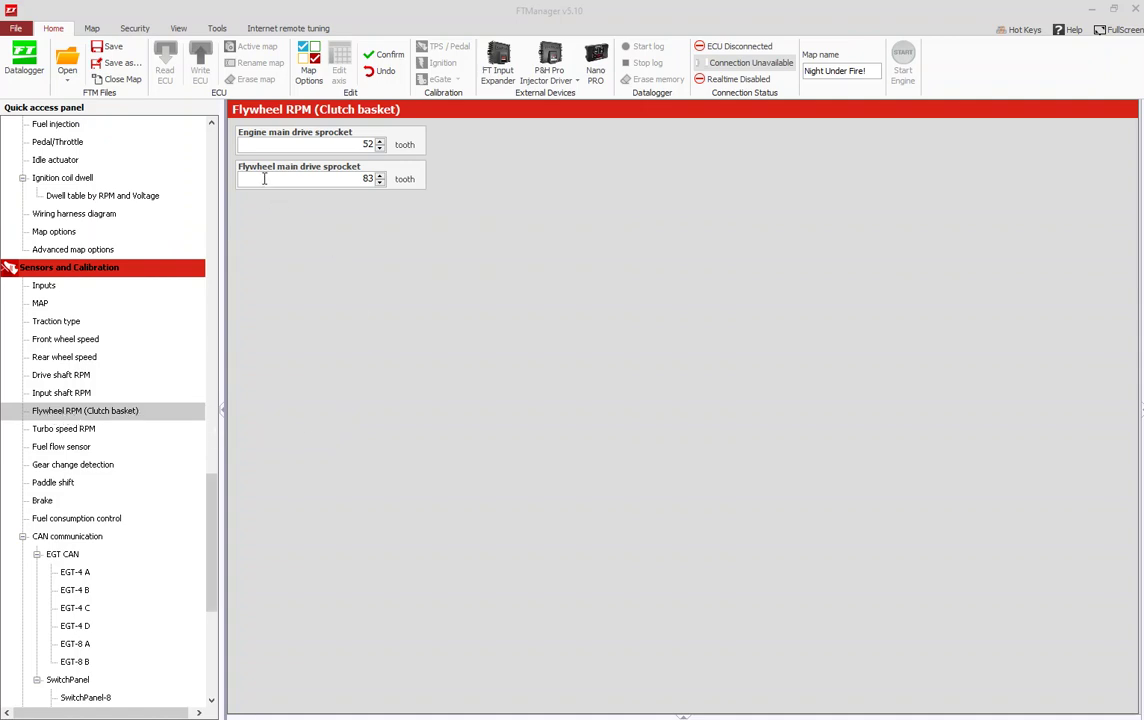
pyautogui.click(297, 179)
pyautogui.doubleClick(366, 178)
pyautogui.click(248, 146)
pyautogui.hotkey('shift', 'End')
pyautogui.click(68, 379)
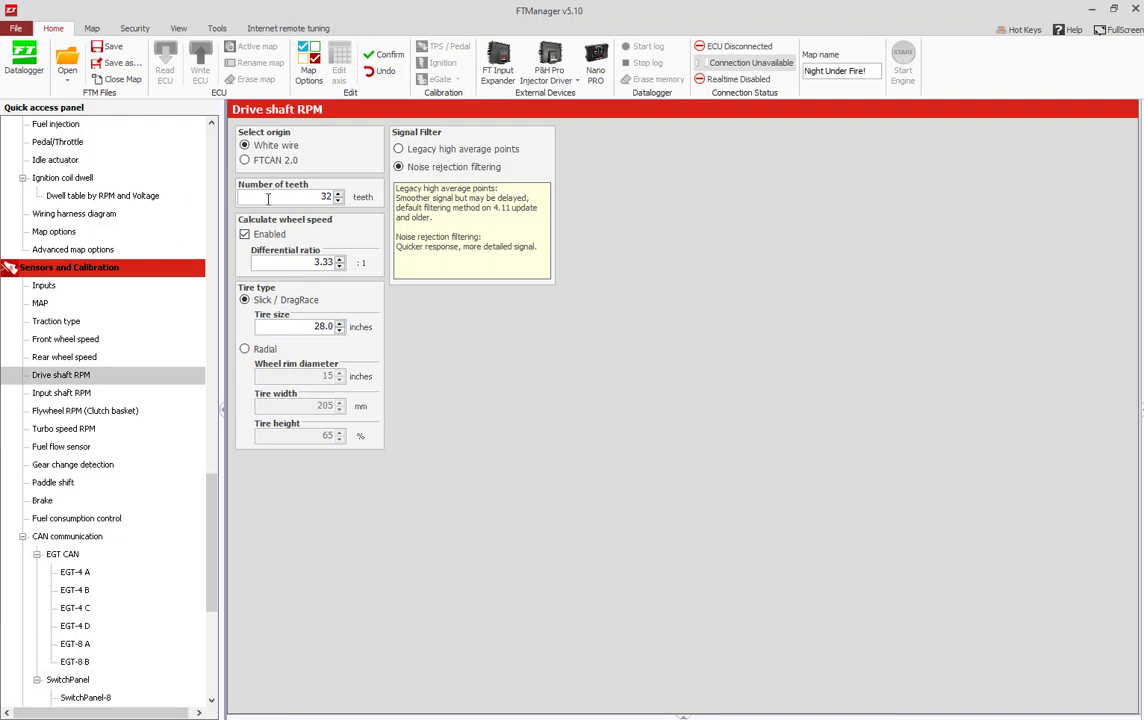
# Check the driveshaft's 32-tooth count, then view the Gear change detection settings
pyautogui.moveTo(293, 196); pyautogui.dragTo(349, 201)
pyautogui.click(322, 196)
pyautogui.doubleClick(322, 196)
pyautogui.click(72, 467)
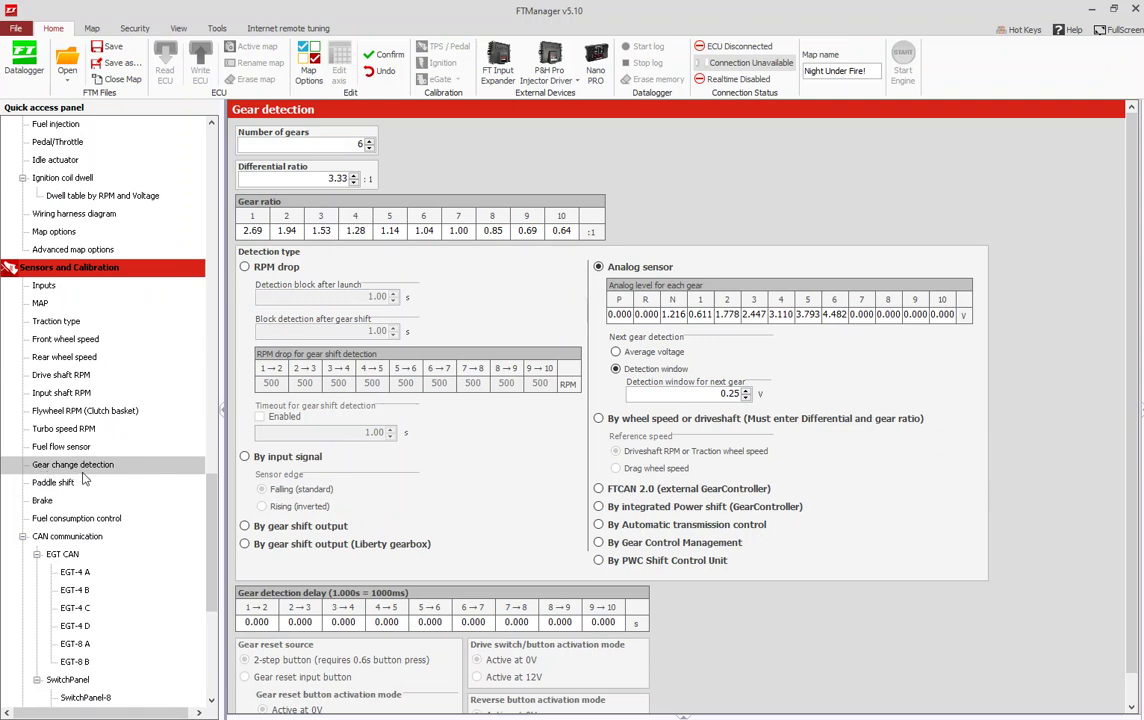
pyautogui.doubleClick(360, 144)
pyautogui.click(255, 231)
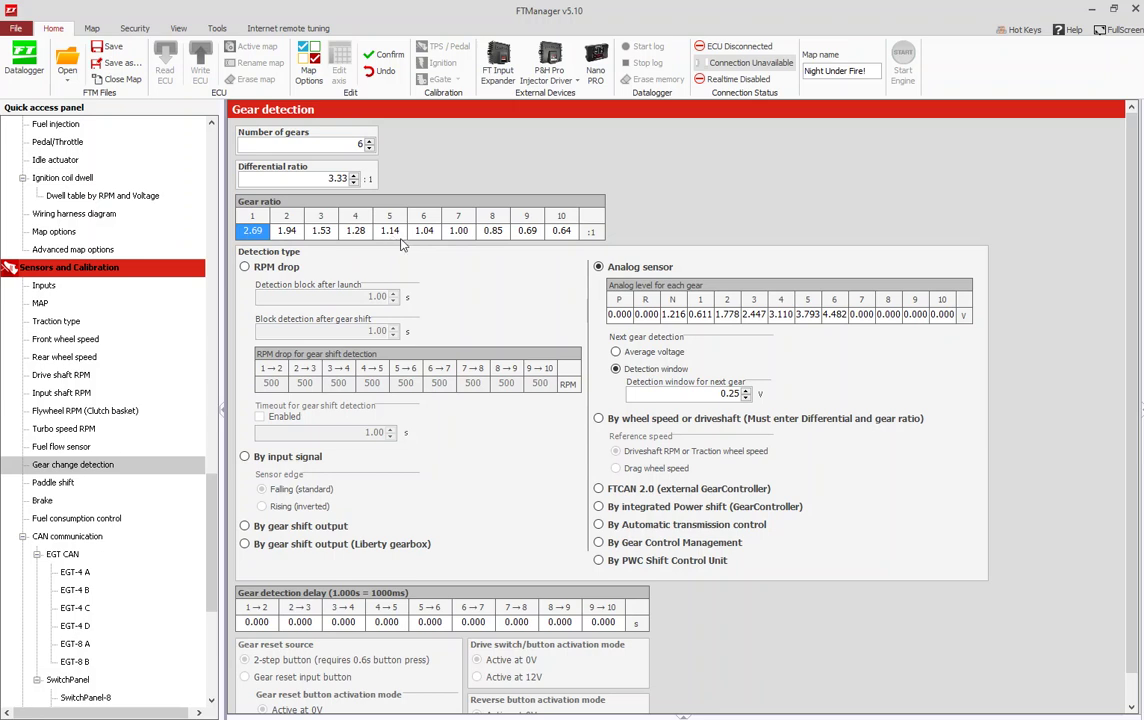
pyautogui.click(462, 232)
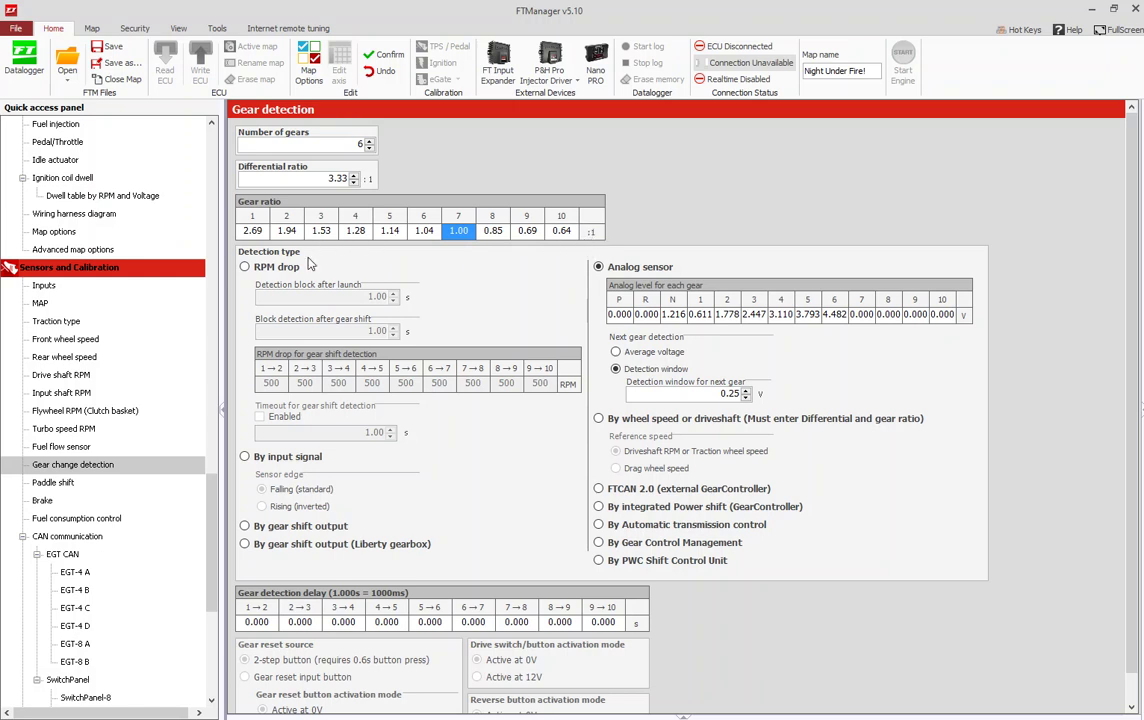
pyautogui.scroll(-1, 100, 400)
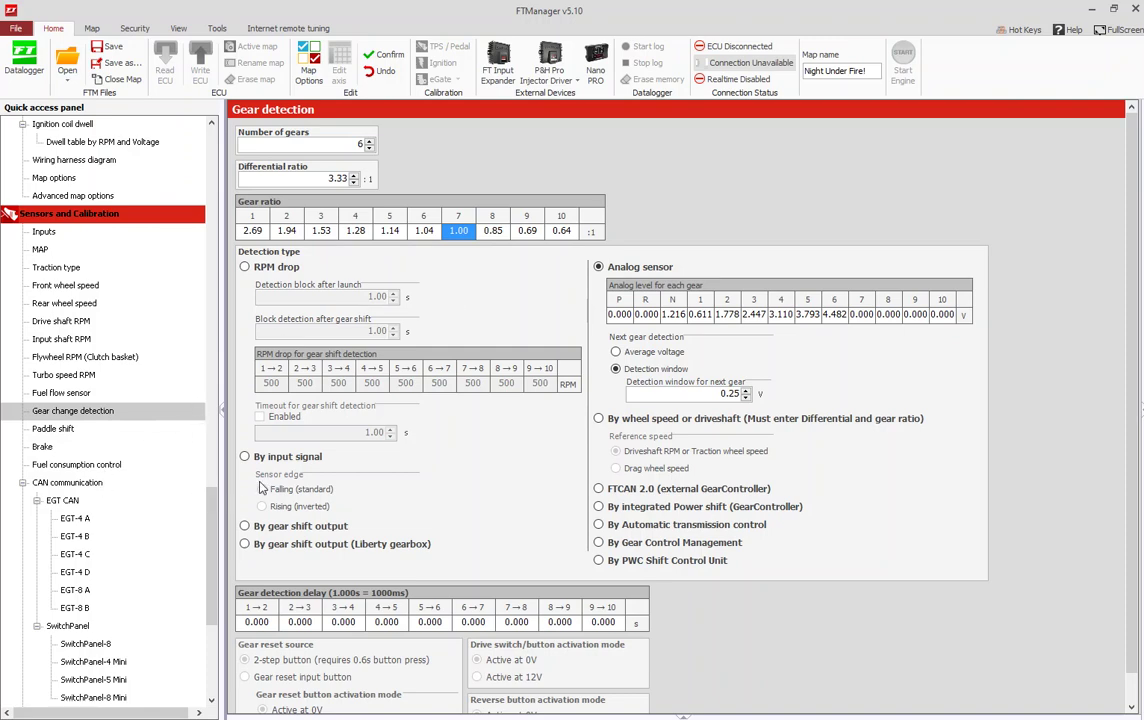
pyautogui.click(560, 640)
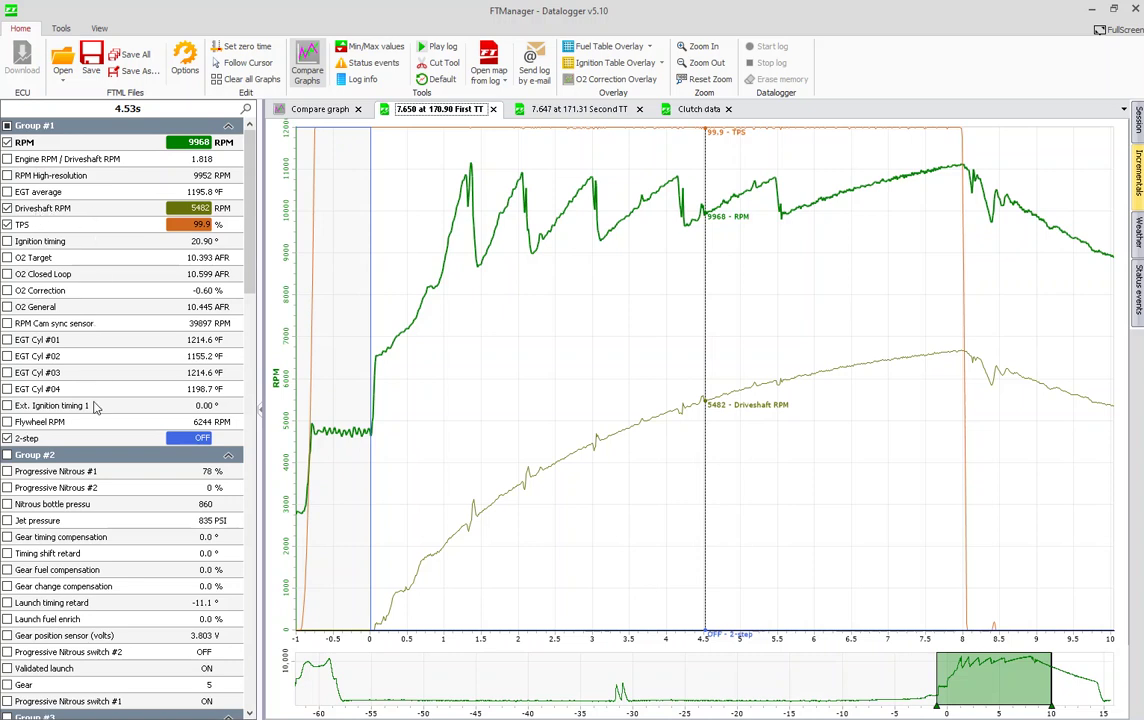
# Add Flywheel RPM to the Group #1 graph and open the Log settings dialog
pyautogui.click(8, 422)
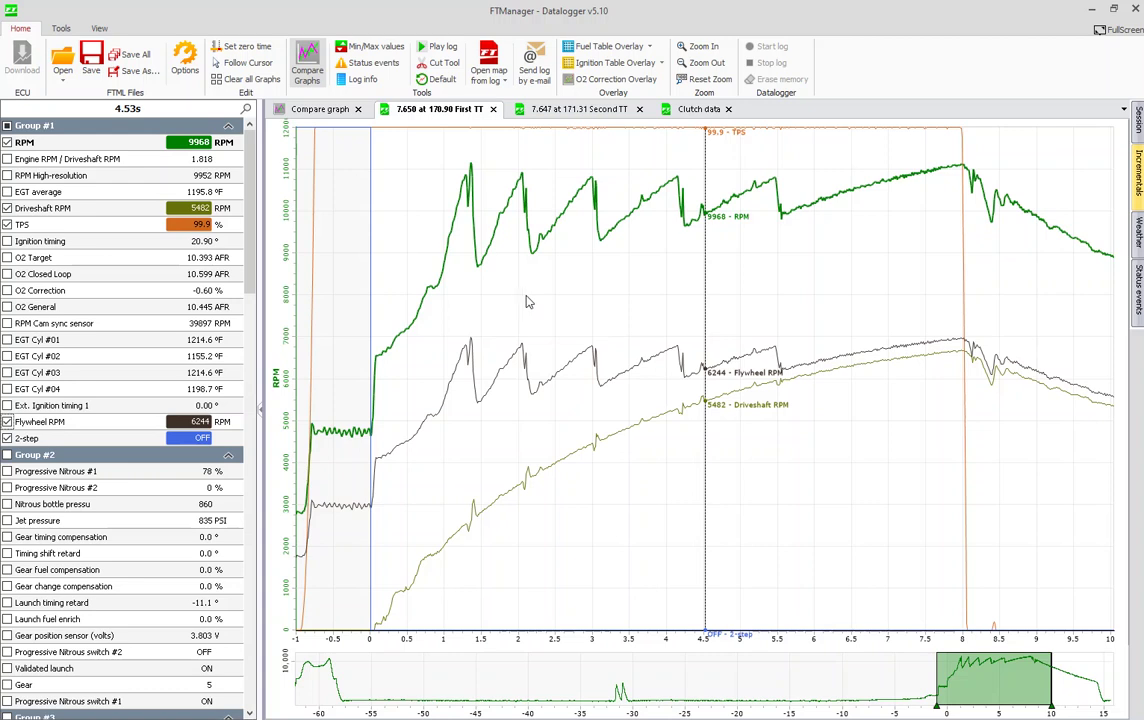
pyautogui.click(186, 68)
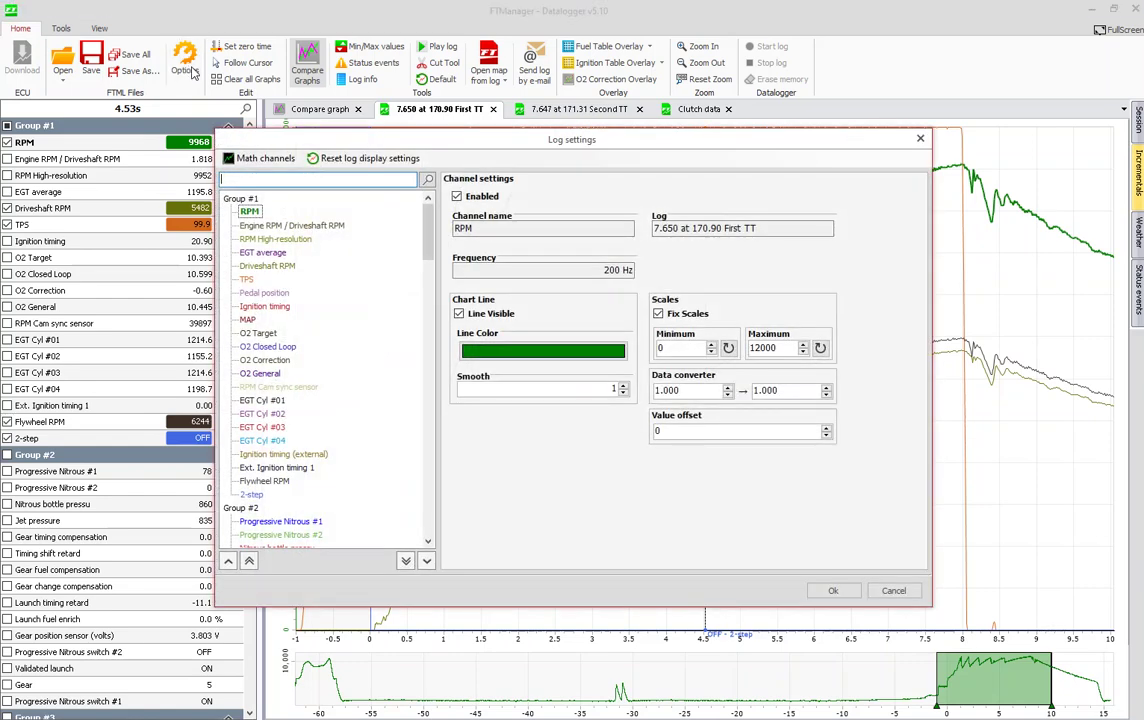
# Add the Input Shaft by Driveshaft and Converter/Clutch slip math channels, then reload the log with Ok
pyautogui.click(265, 158)
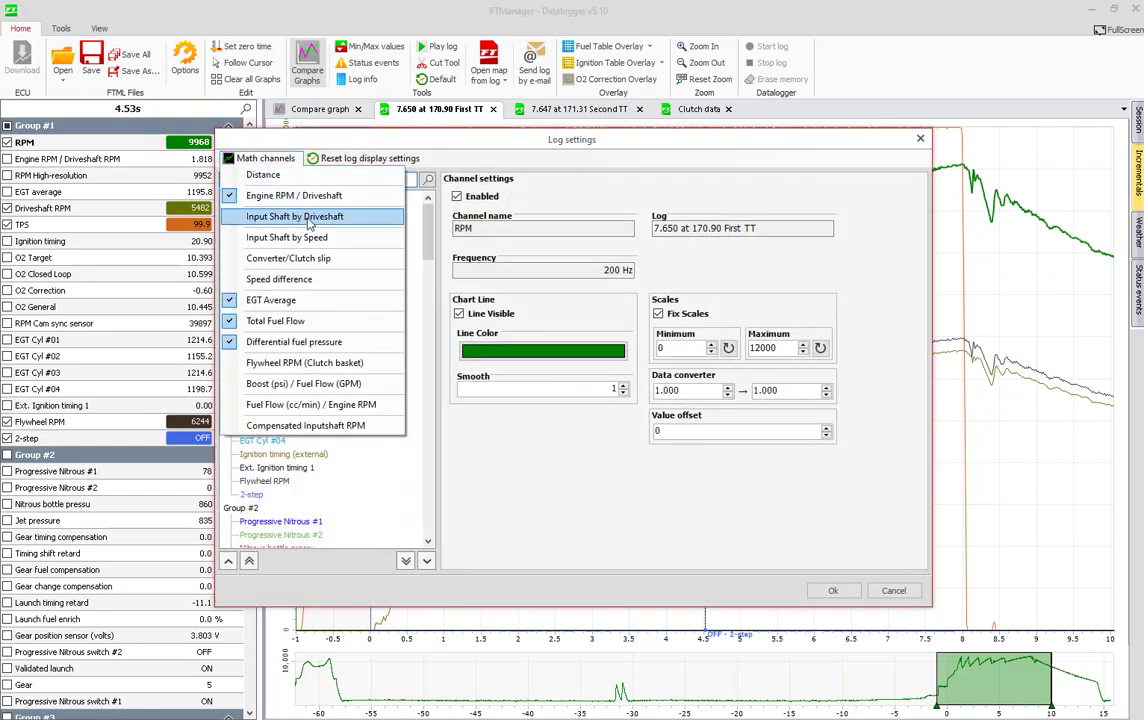
pyautogui.click(308, 222)
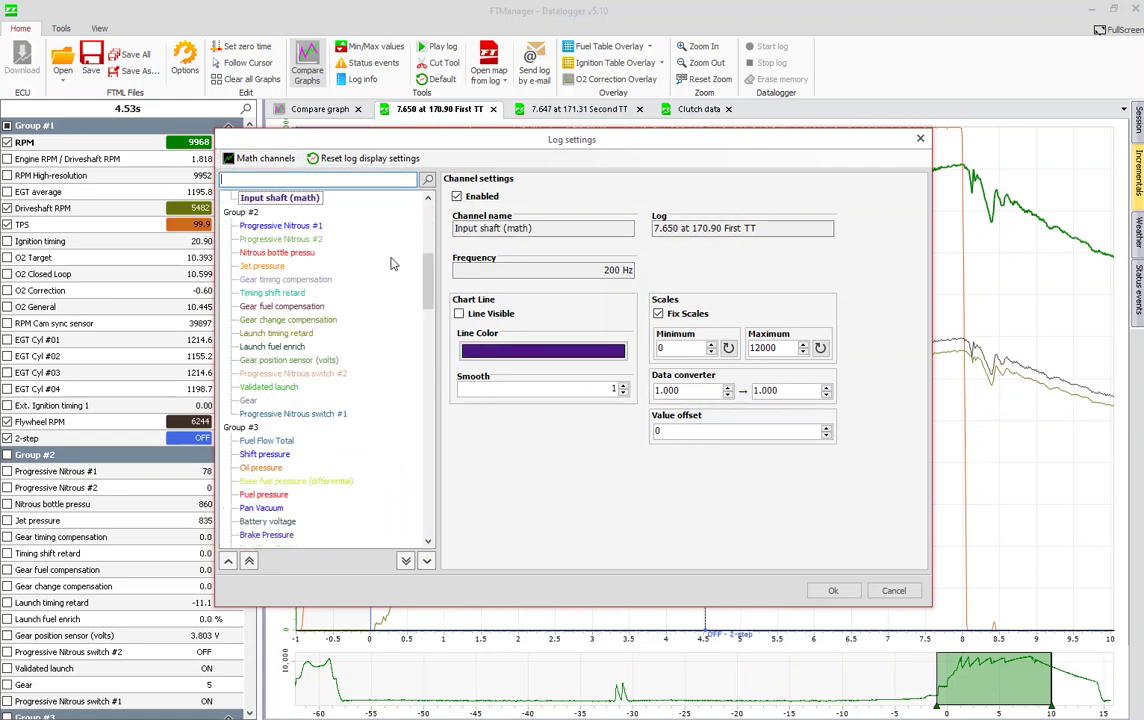
pyautogui.scroll(4, 428, 280)
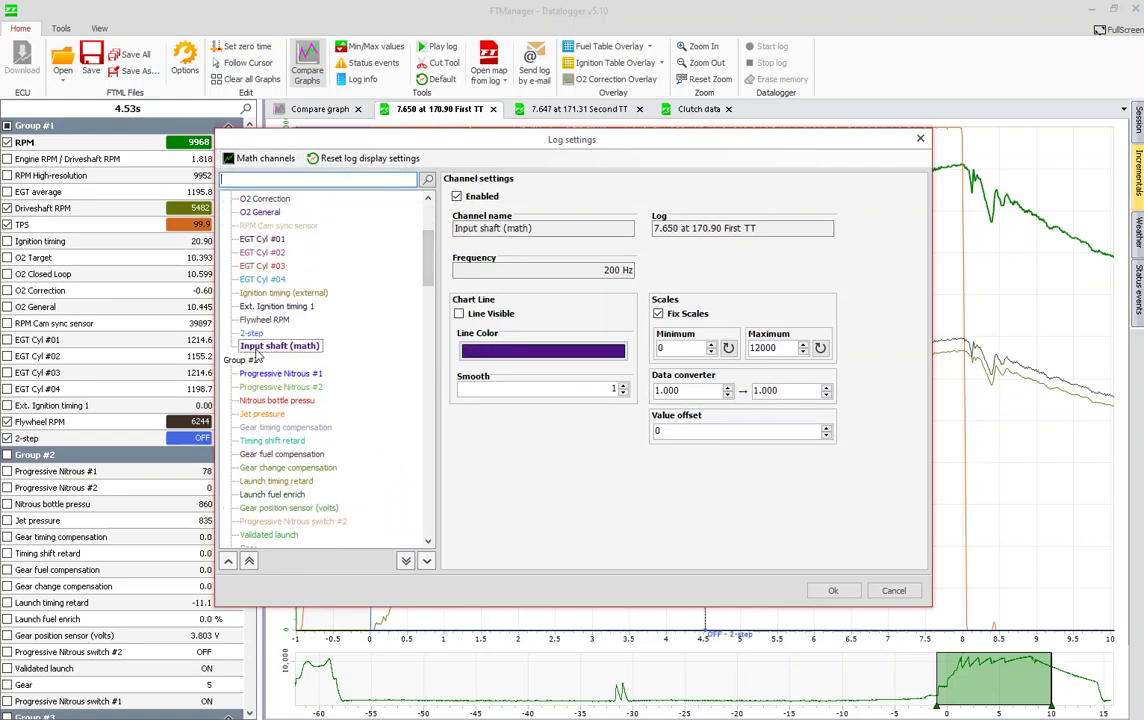
pyautogui.click(258, 160)
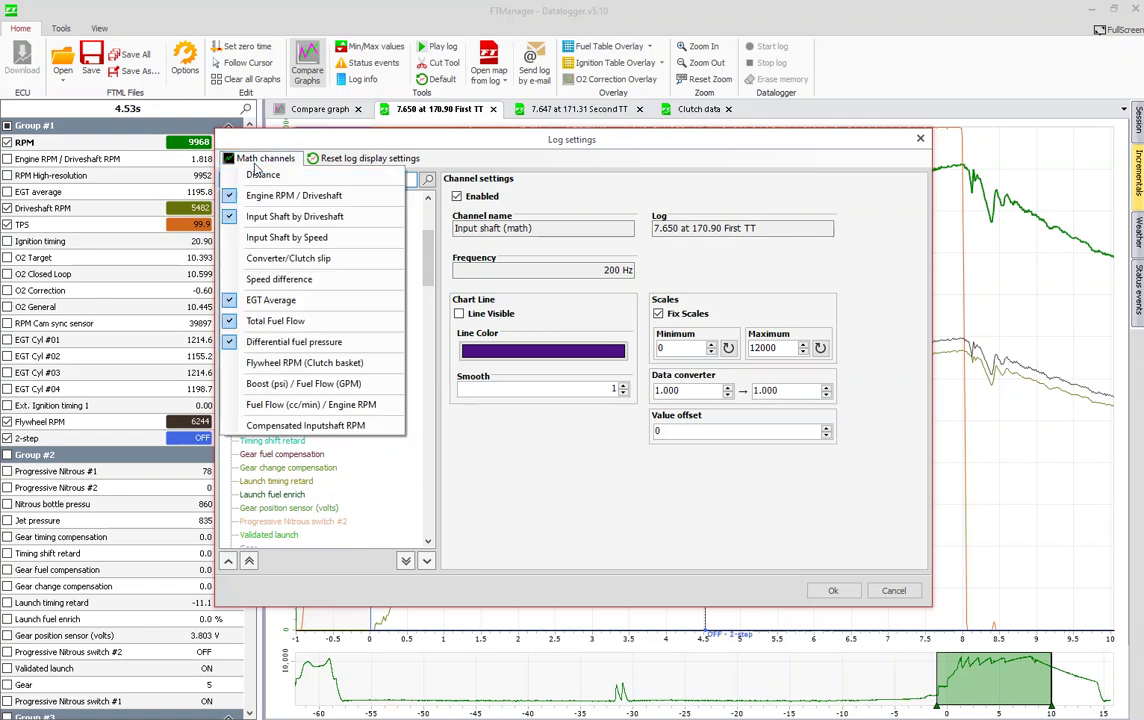
pyautogui.click(309, 260)
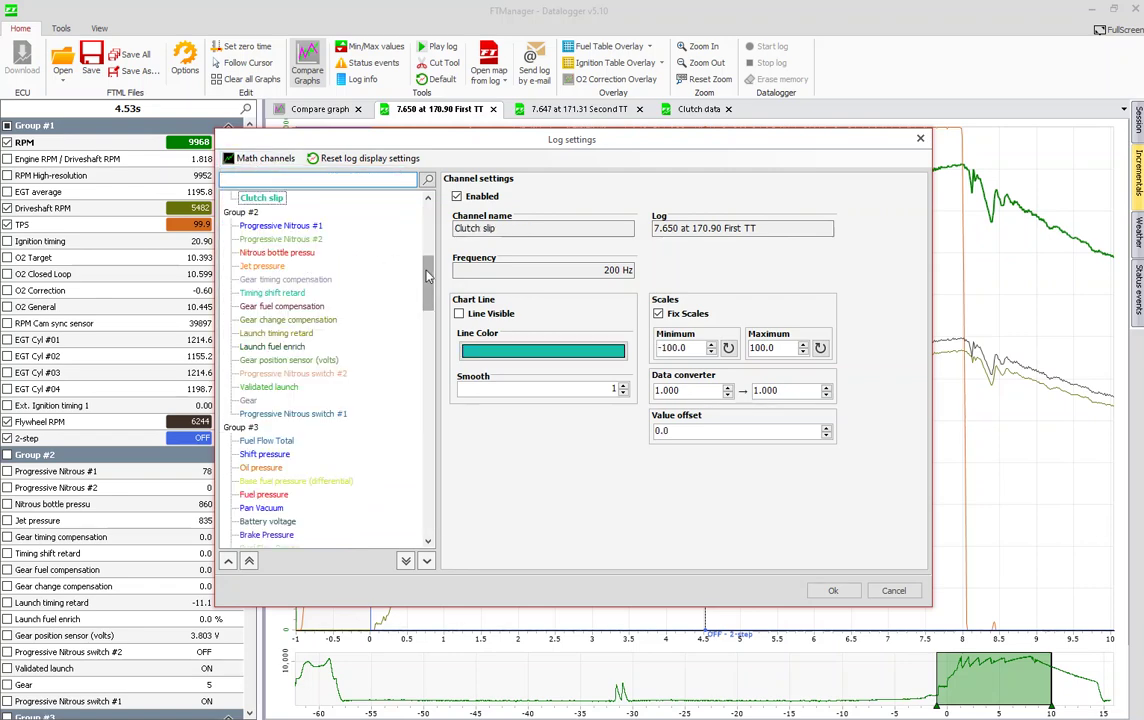
pyautogui.scroll(4, 433, 252)
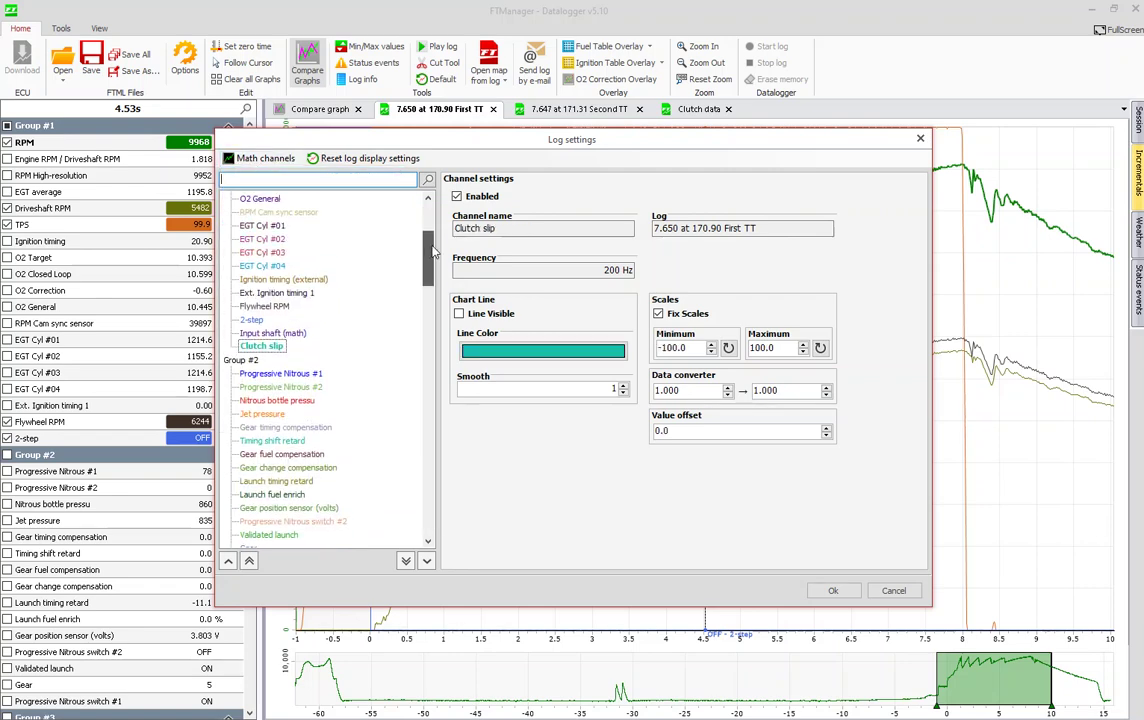
pyautogui.click(836, 591)
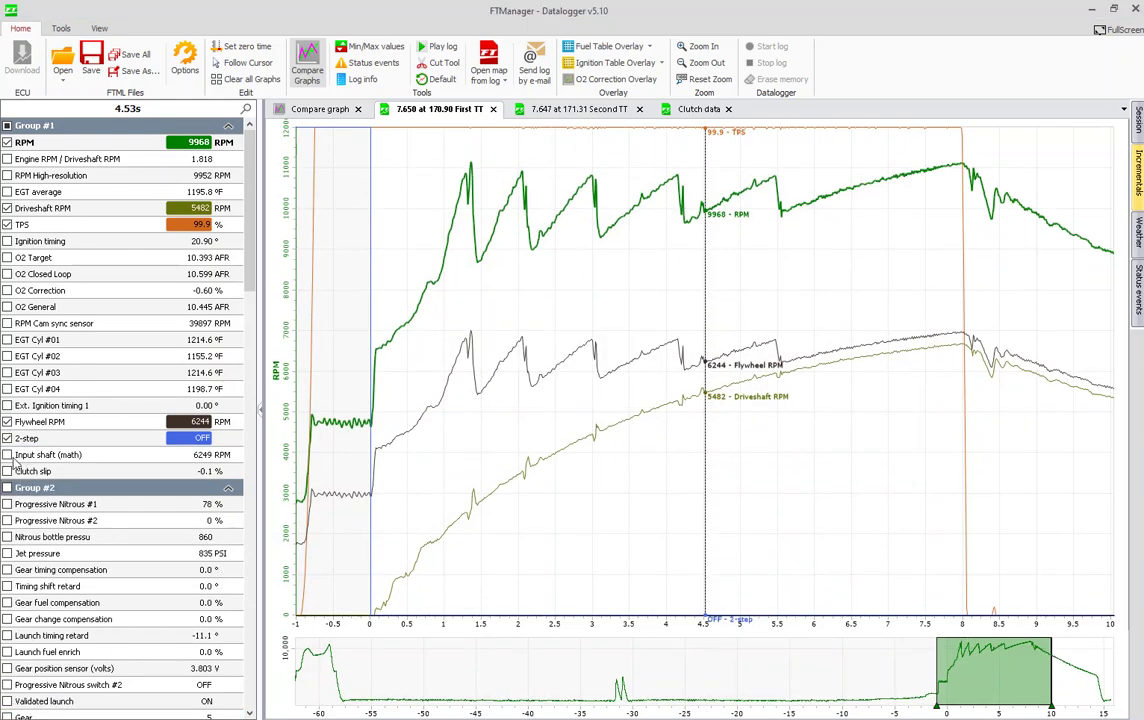
# Graph Input shaft (math) and Clutch slip on the RPM graph and remove the TPS trace
pyautogui.click(7, 454)
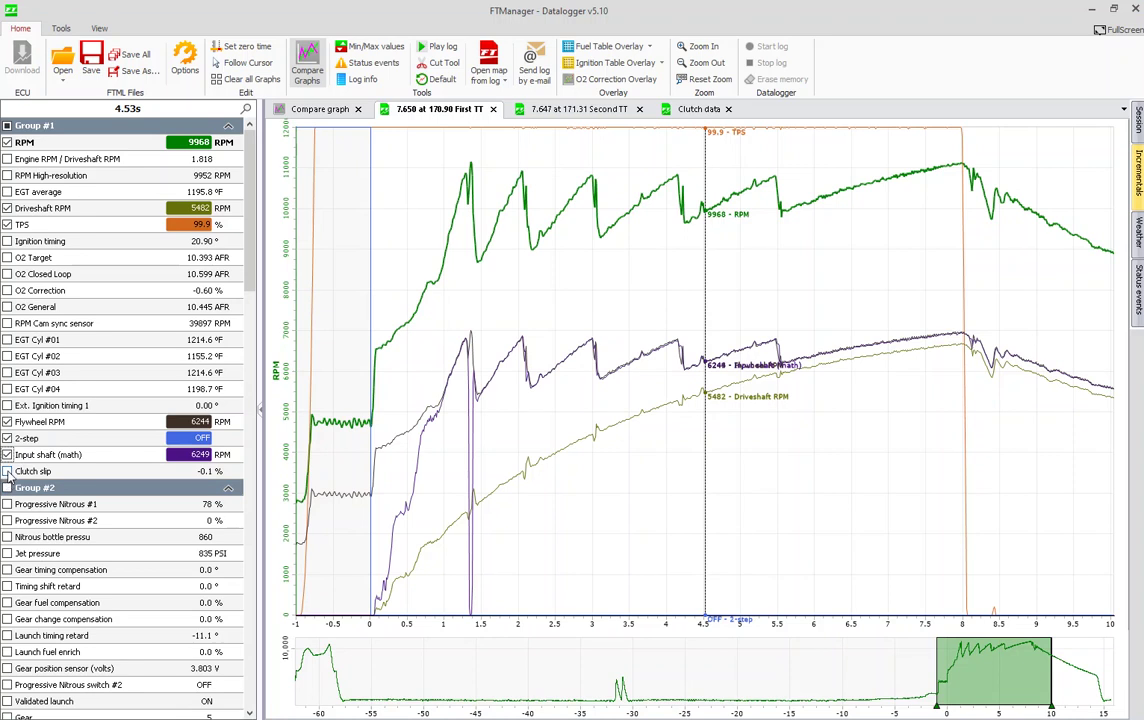
pyautogui.click(7, 471)
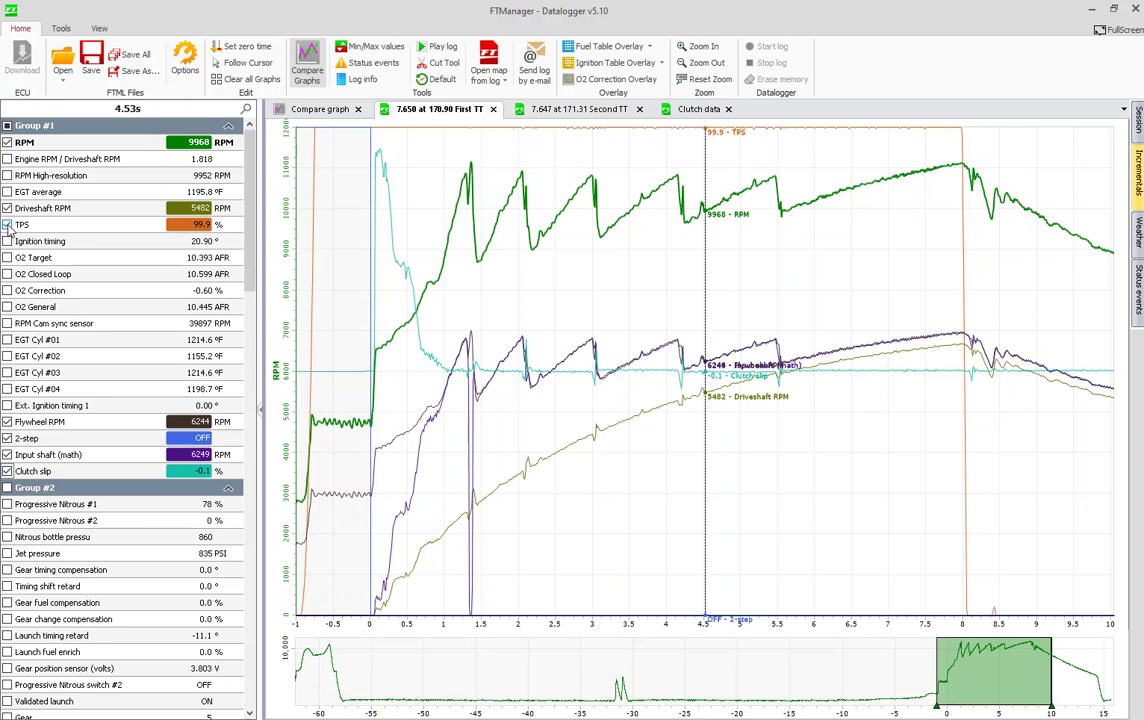
pyautogui.click(7, 224)
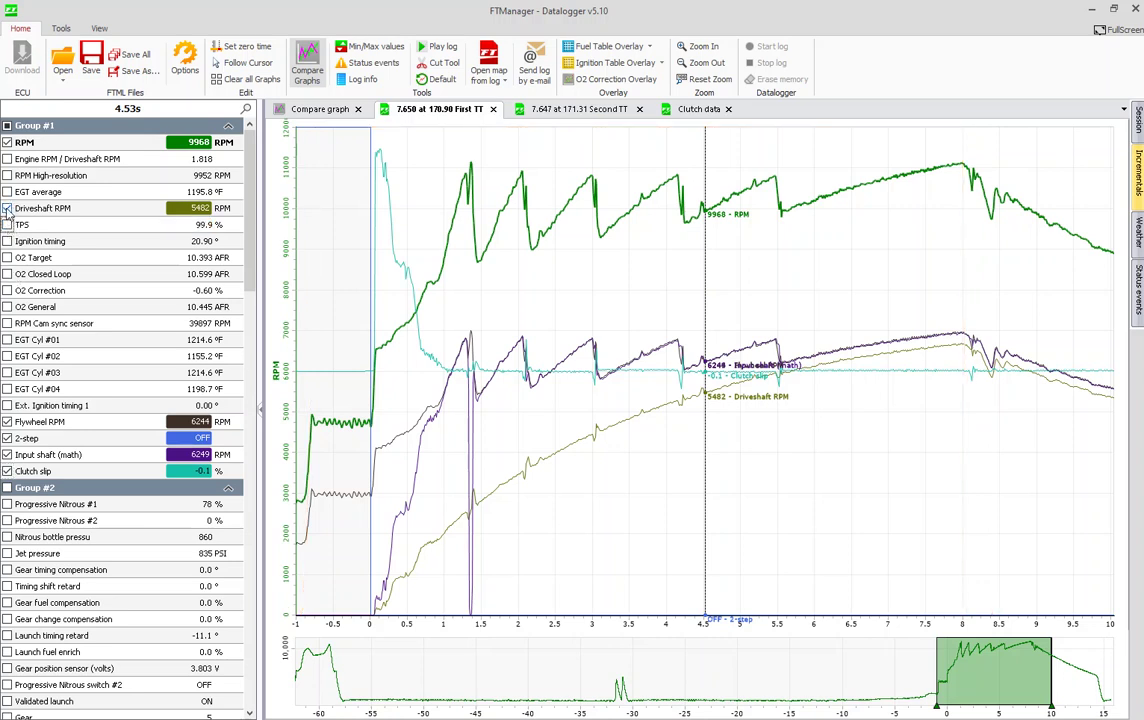
# Hide the Driveshaft RPM and 2-step traces, then read values at 0.442 s and 0.976 s
pyautogui.click(7, 208)
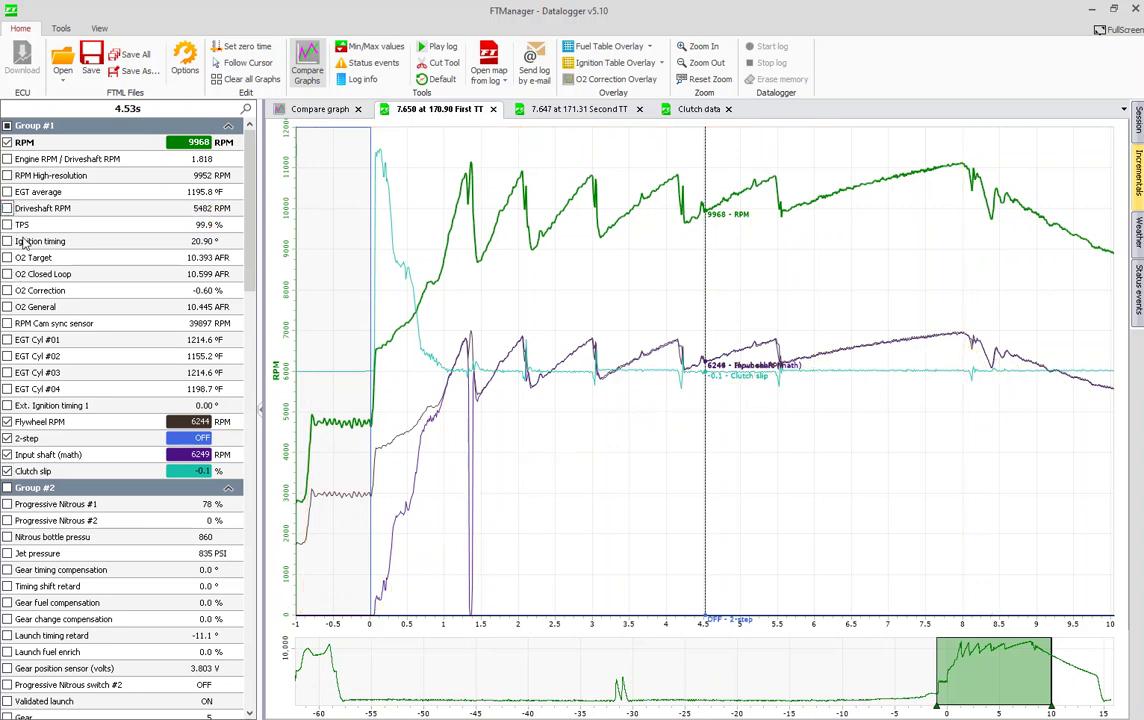
pyautogui.click(7, 438)
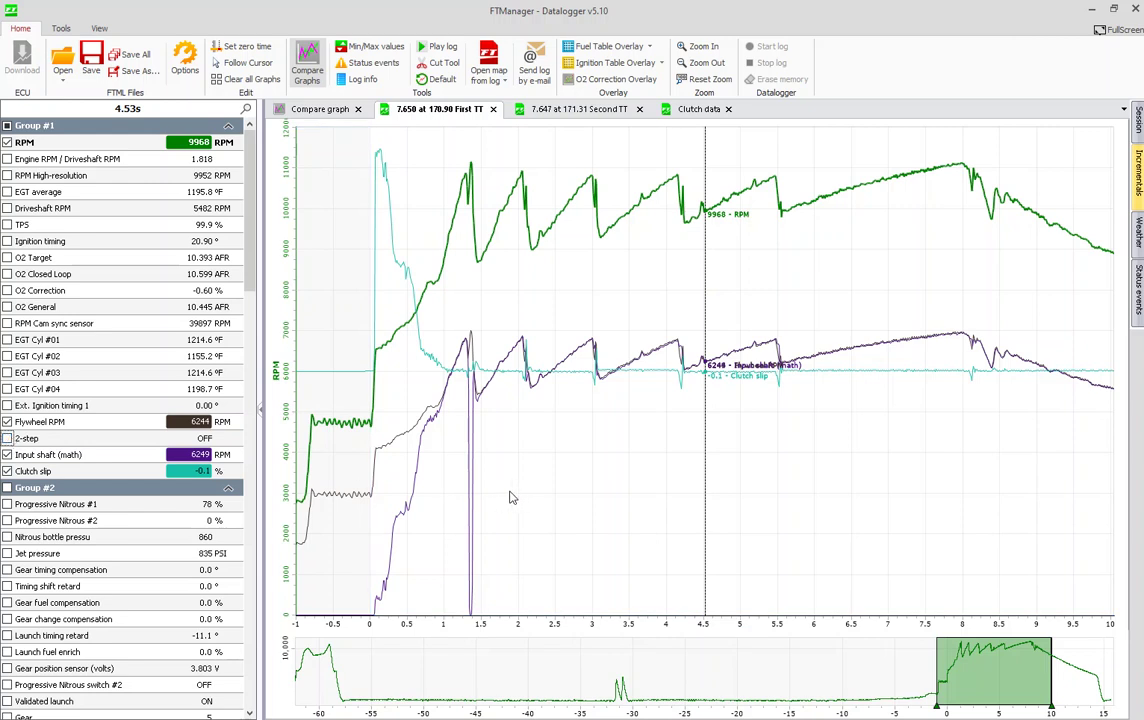
pyautogui.click(403, 463)
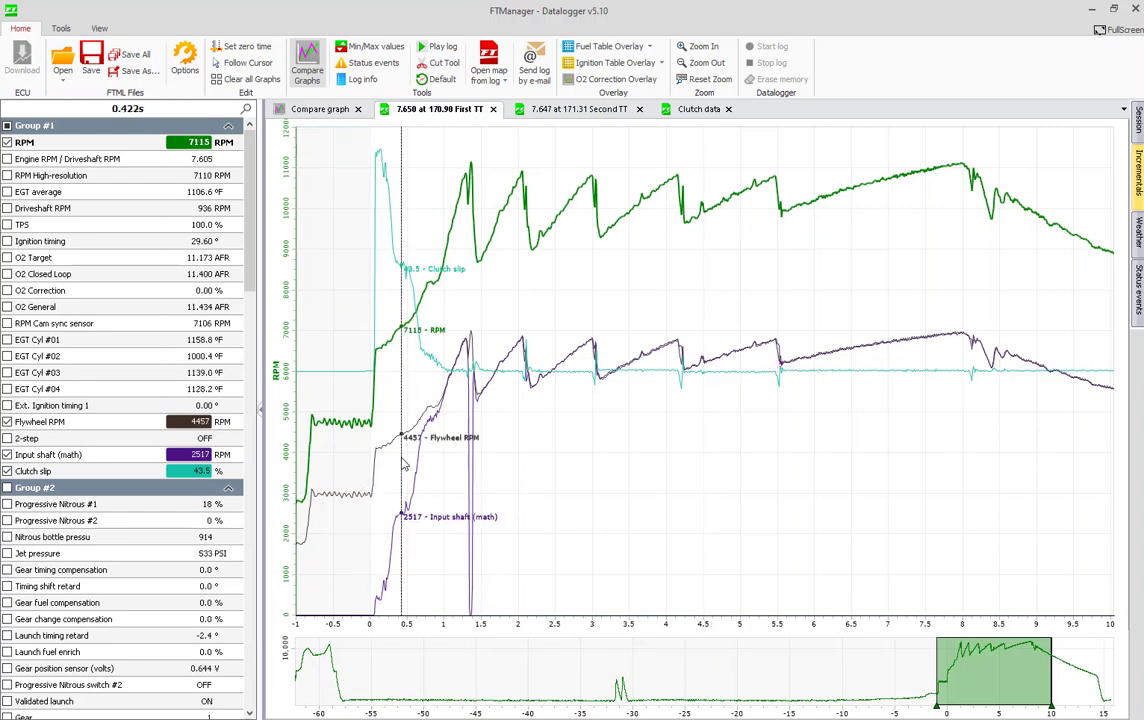
pyautogui.moveTo(403, 463); pyautogui.dragTo(403, 467)
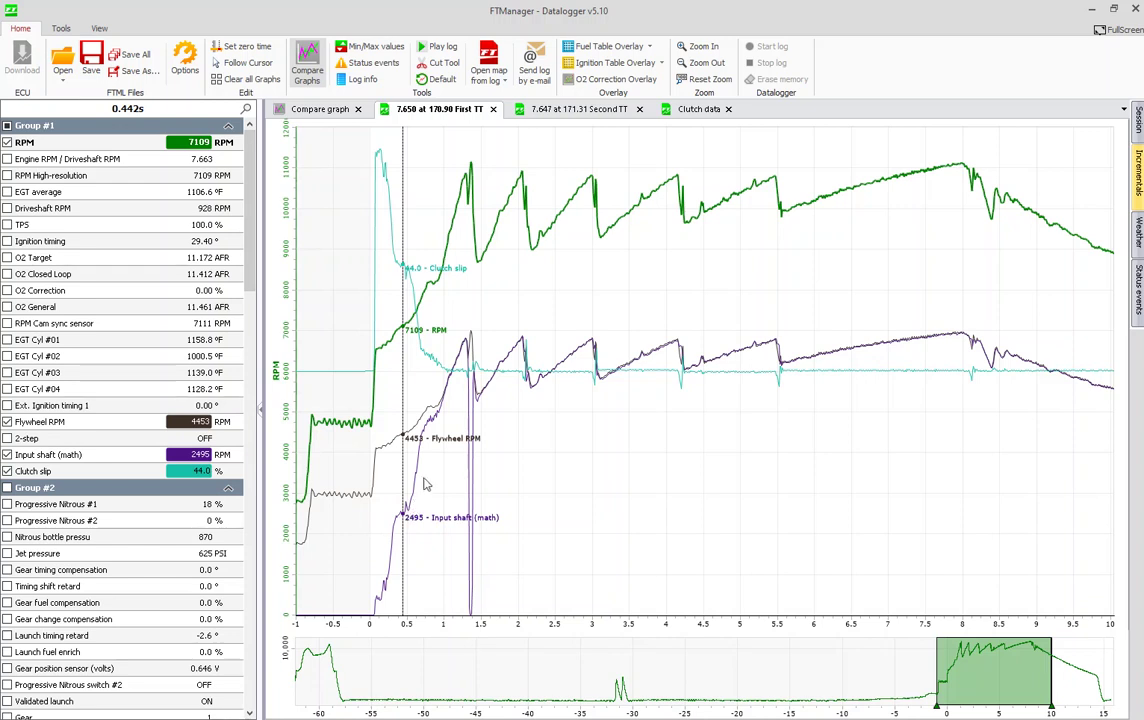
pyautogui.click(441, 405)
pyautogui.press('Right')
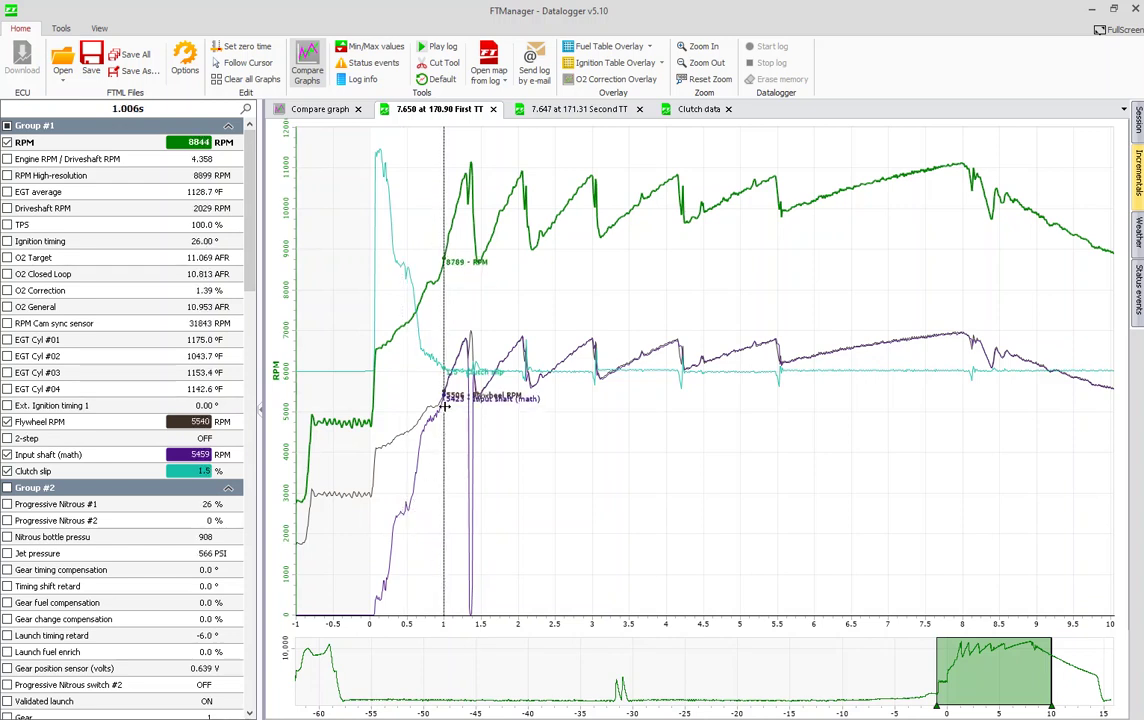
pyautogui.press('Left')
# Read channel values at about 1.15, 5.14, 6.25 and 0.65 seconds
pyautogui.moveTo(441, 405); pyautogui.dragTo(572, 416)
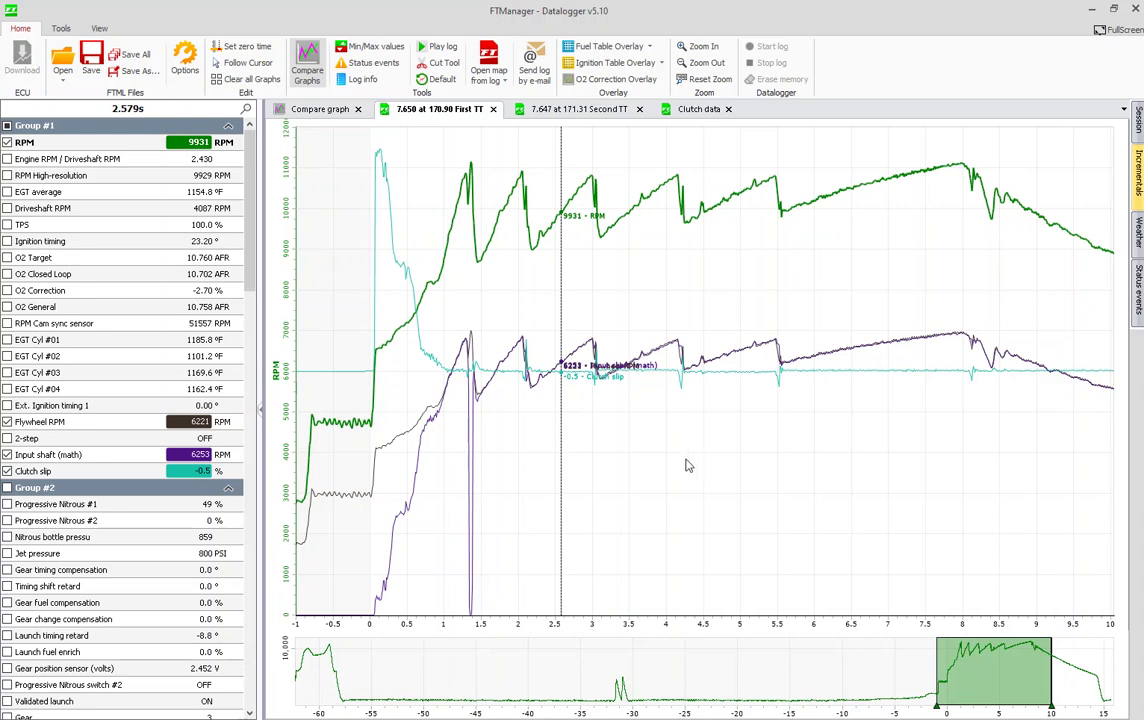
pyautogui.moveTo(740, 418); pyautogui.dragTo(752, 403)
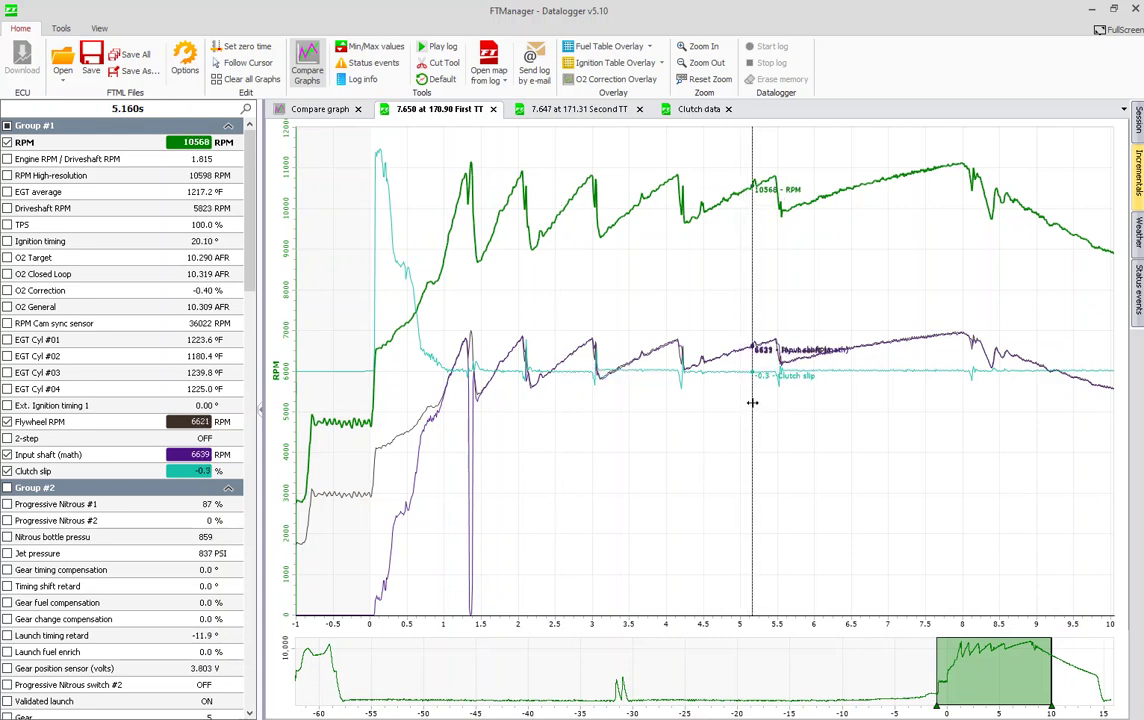
pyautogui.moveTo(752, 403); pyautogui.dragTo(750, 406)
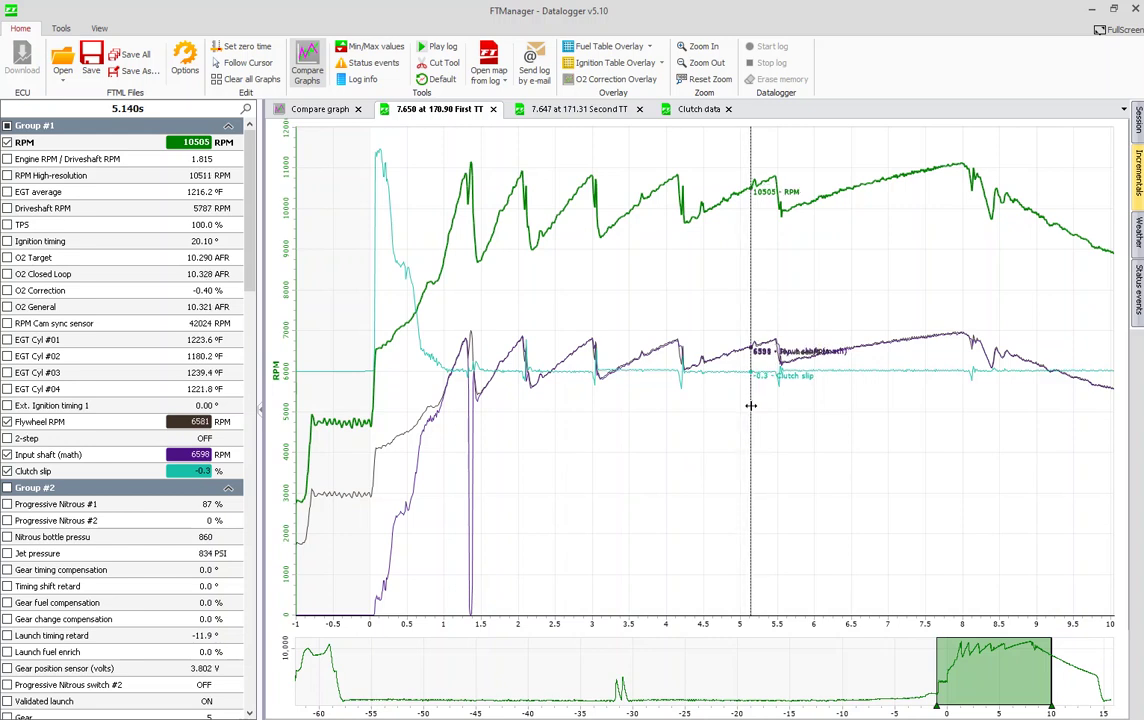
pyautogui.moveTo(750, 406); pyautogui.dragTo(905, 390)
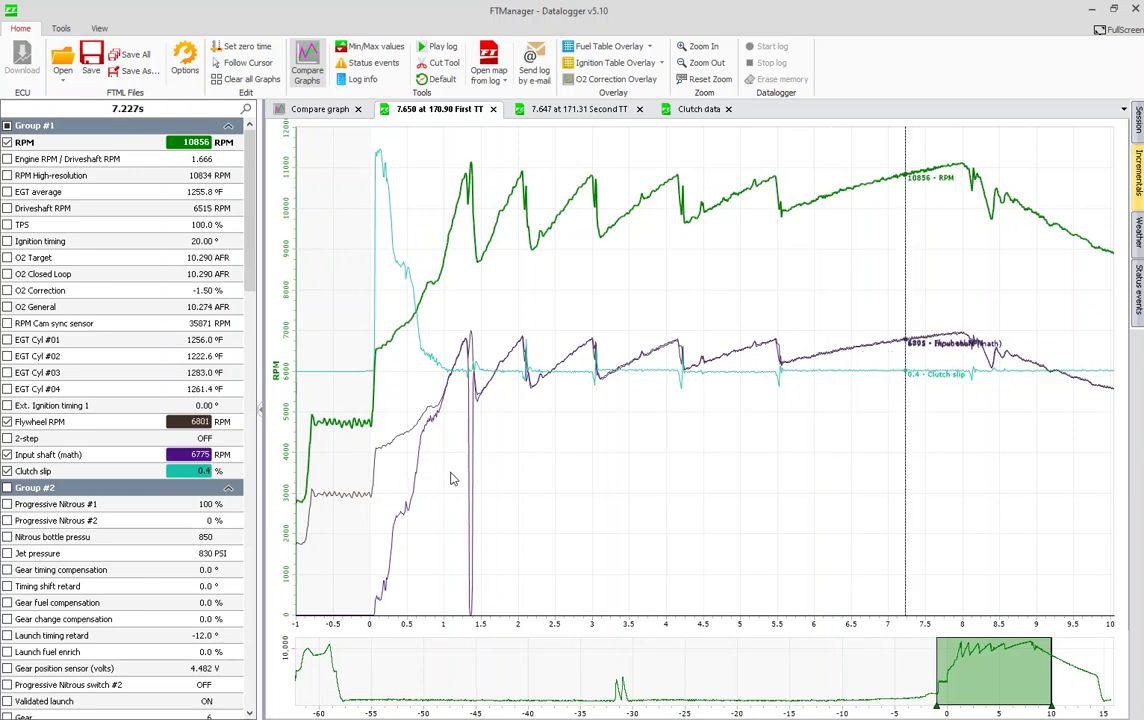
pyautogui.click(432, 436)
pyautogui.moveTo(432, 436)
pyautogui.mouseDown()
pyautogui.moveTo(439, 418)
pyautogui.moveTo(396, 460)
pyautogui.moveTo(421, 484)
pyautogui.moveTo(400, 415)
pyautogui.moveTo(430, 455)
pyautogui.moveTo(447, 423)
pyautogui.mouseUp()
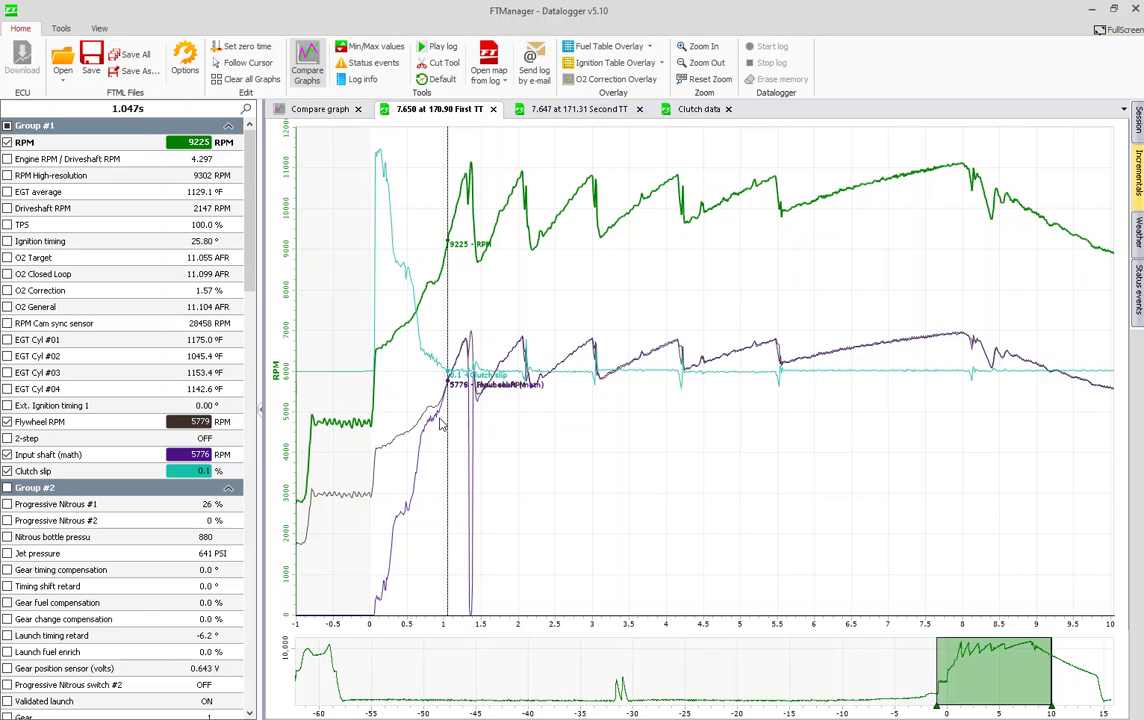
pyautogui.click(578, 108)
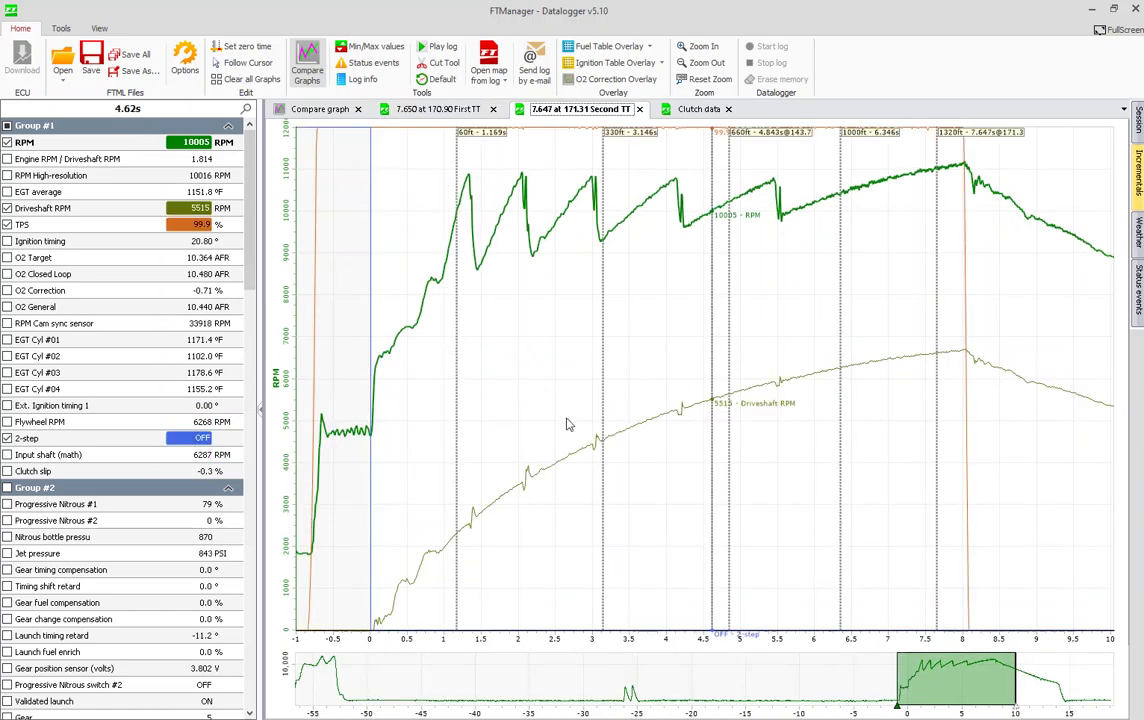
# On the Second TT log, plot Flywheel RPM, Input shaft (math) and Clutch slip, and hide 2-step
pyautogui.click(7, 454)
pyautogui.click(7, 421)
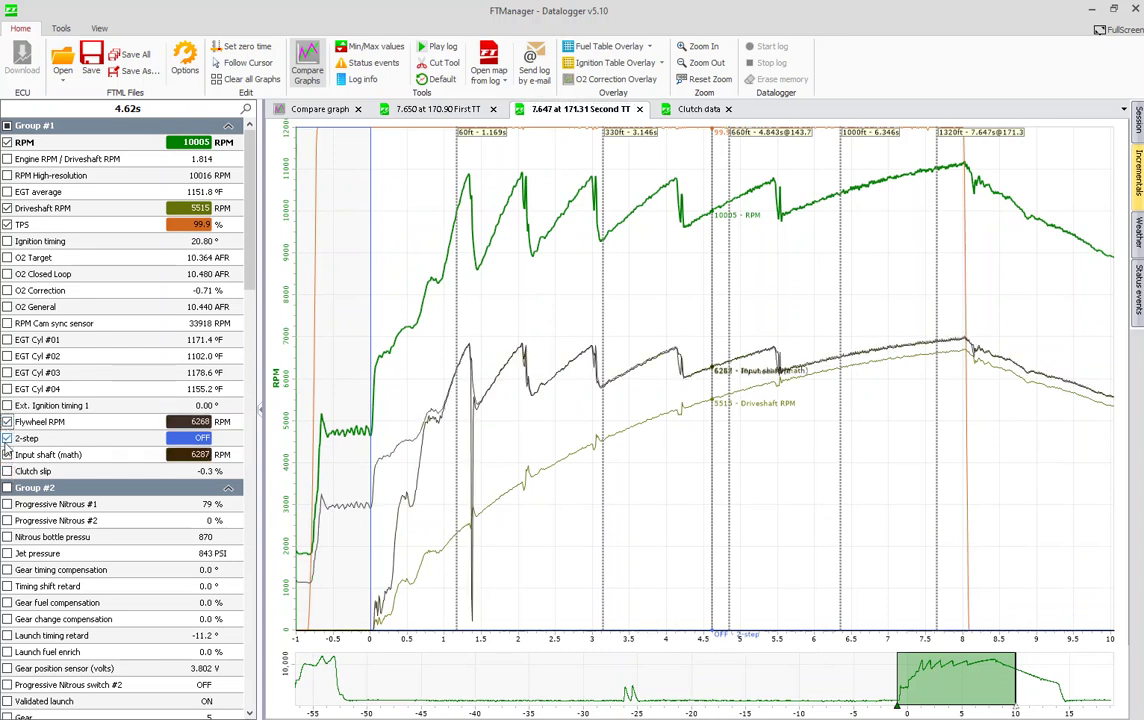
pyautogui.click(7, 471)
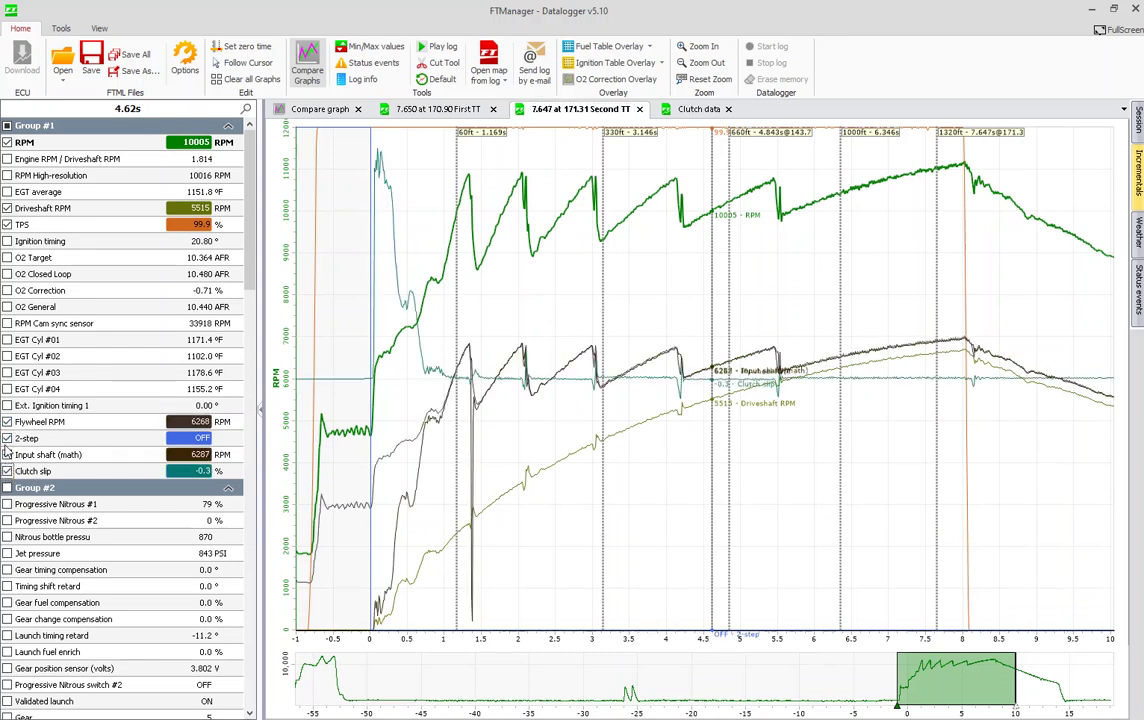
pyautogui.click(7, 438)
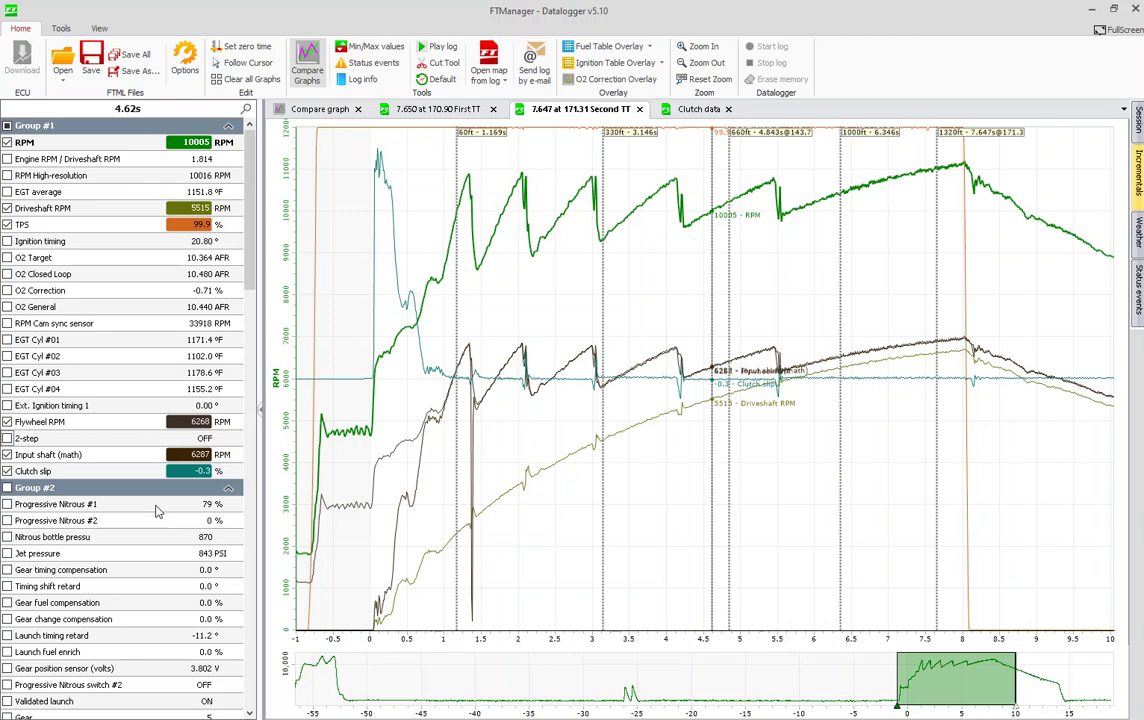
# Read channel values from 0.4 to 0.7 s into the launch and near the end at 7.27 s
pyautogui.click(402, 517)
pyautogui.moveTo(405, 517); pyautogui.dragTo(414, 510)
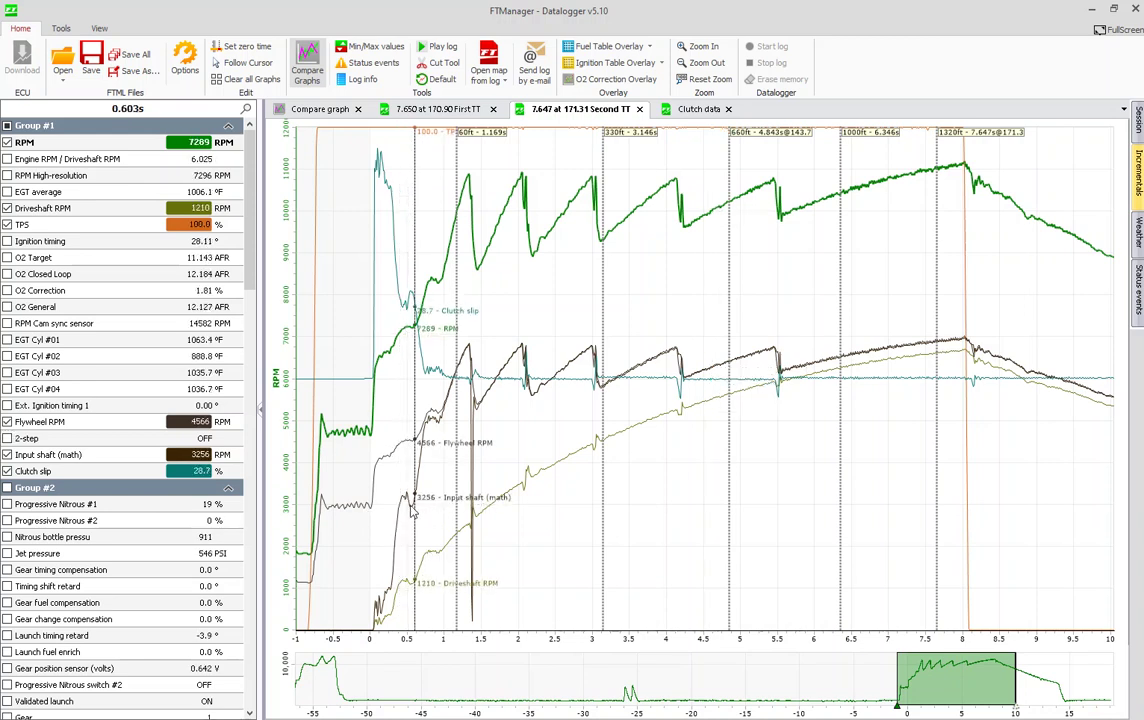
pyautogui.click(403, 518)
pyautogui.click(403, 518)
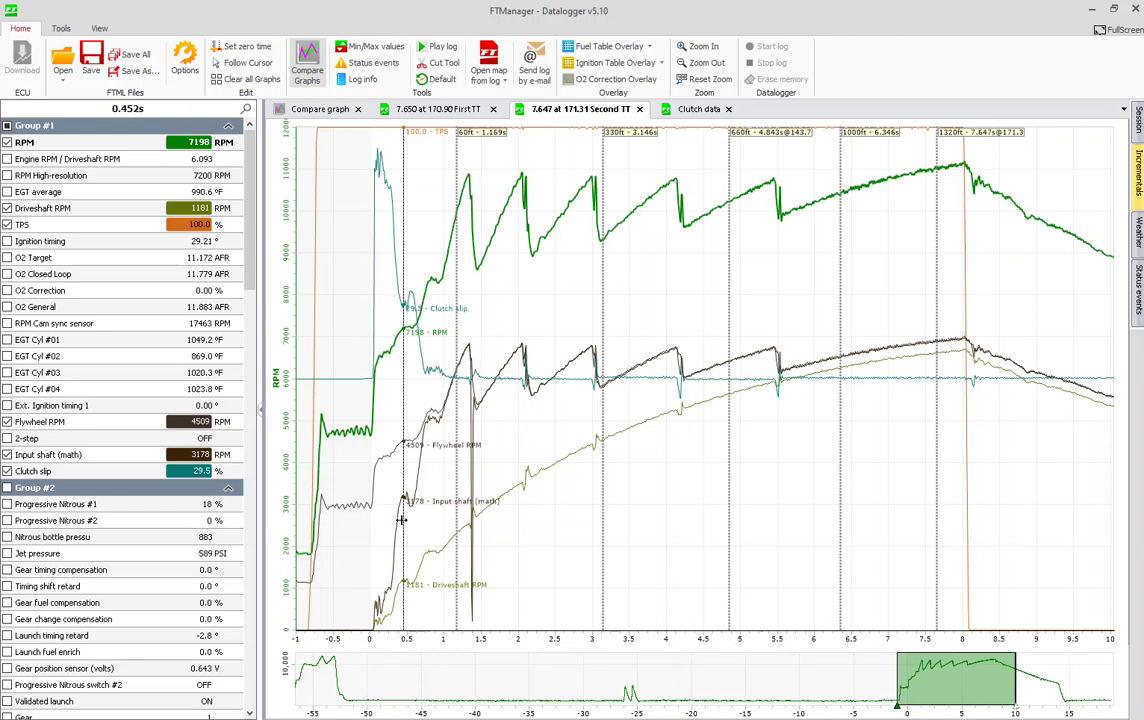
pyautogui.click(411, 511)
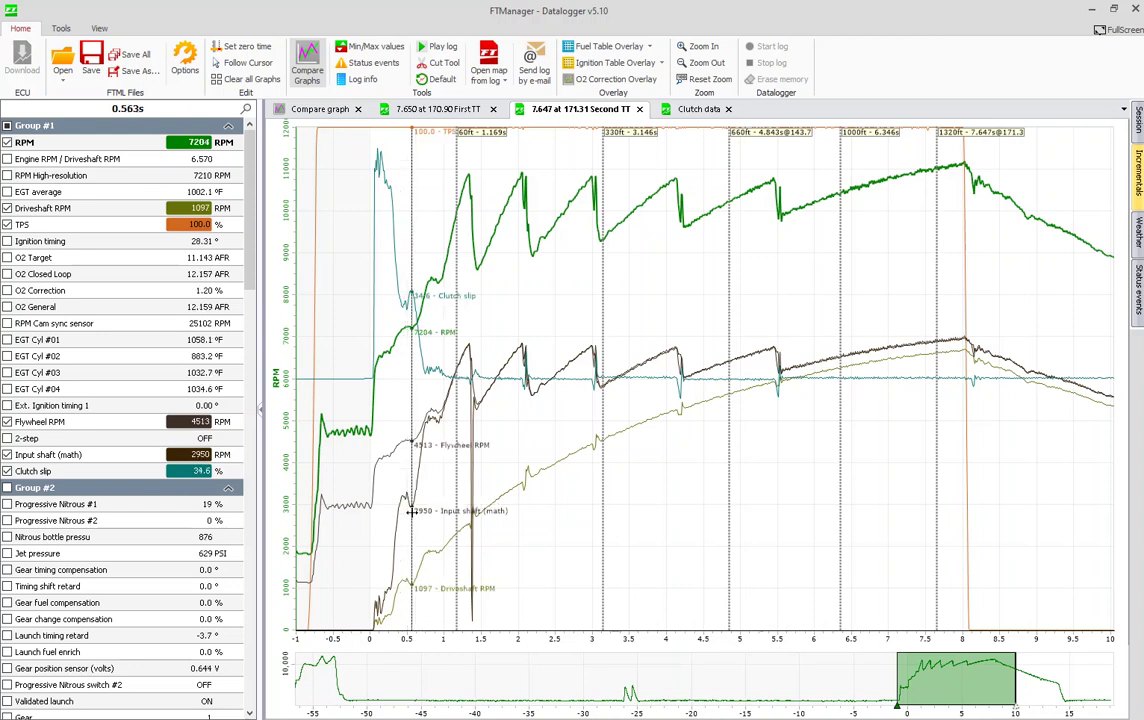
pyautogui.click(403, 332)
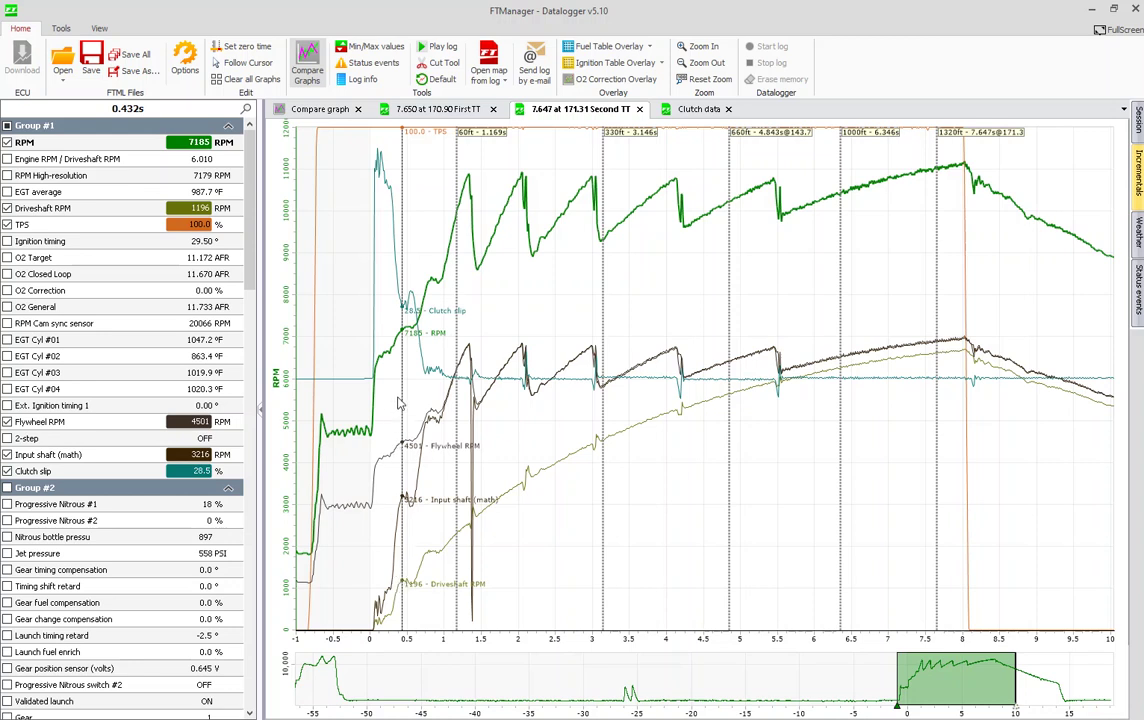
pyautogui.click(400, 342)
pyautogui.moveTo(400, 342); pyautogui.dragTo(459, 398)
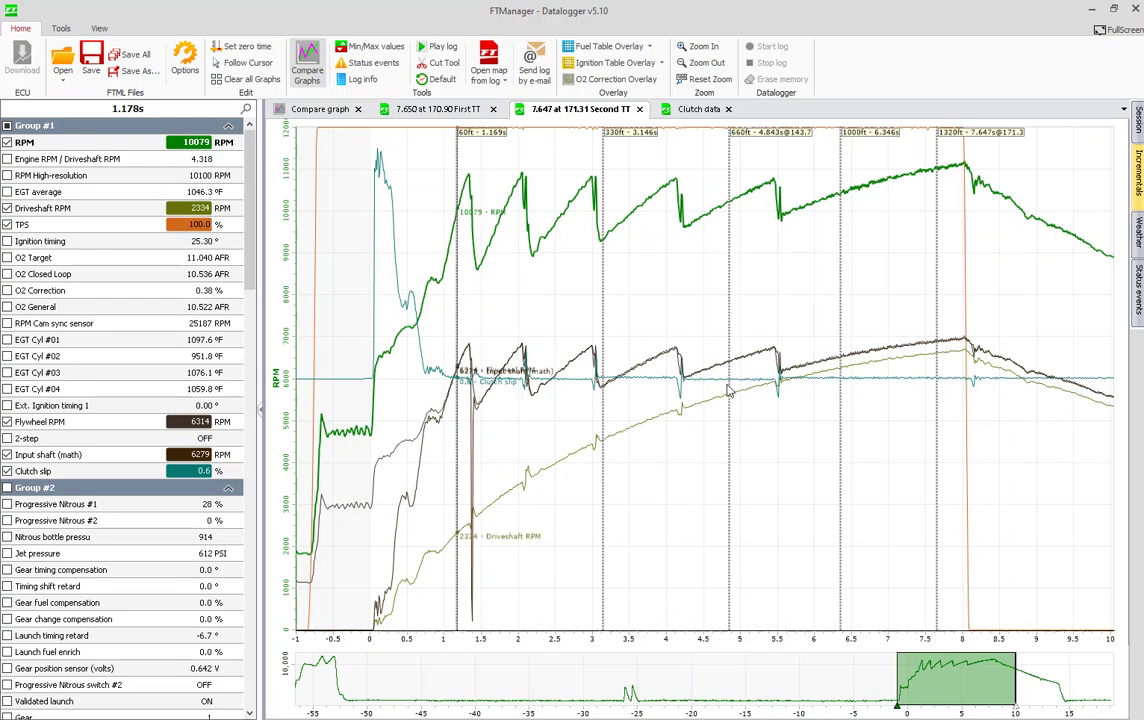
pyautogui.click(907, 388)
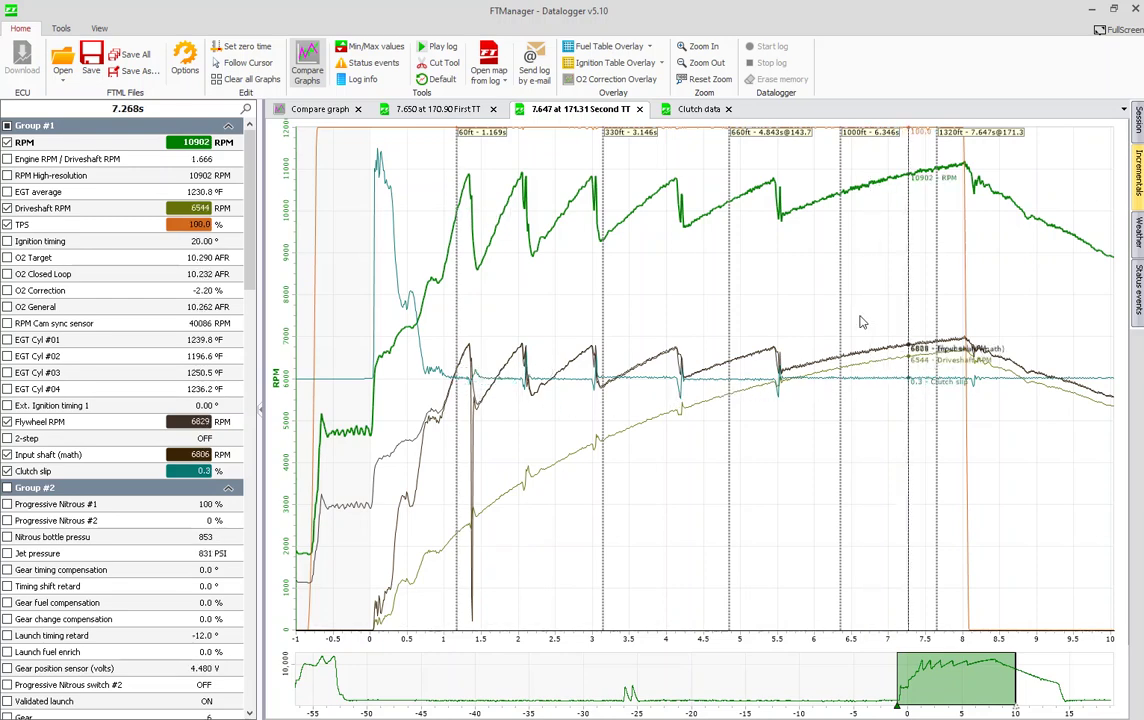
pyautogui.click(692, 108)
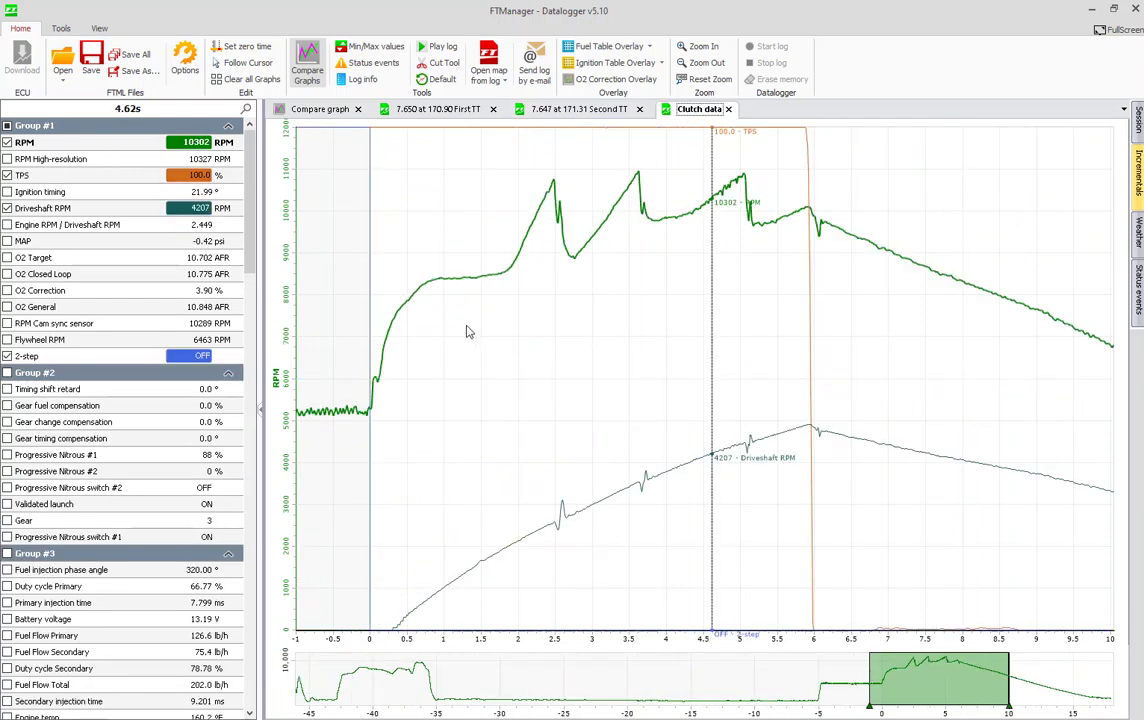
# Plot Flywheel RPM, hide the TPS and 2-step traces, and open the Log settings
pyautogui.click(7, 340)
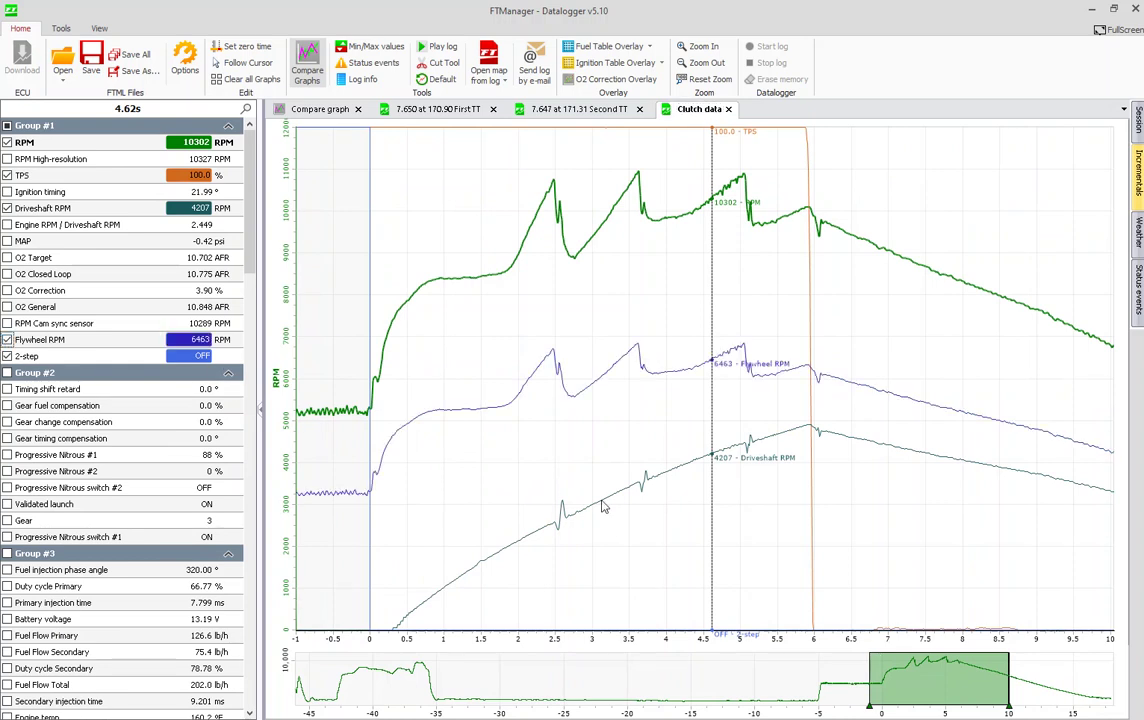
pyautogui.click(7, 175)
pyautogui.click(8, 356)
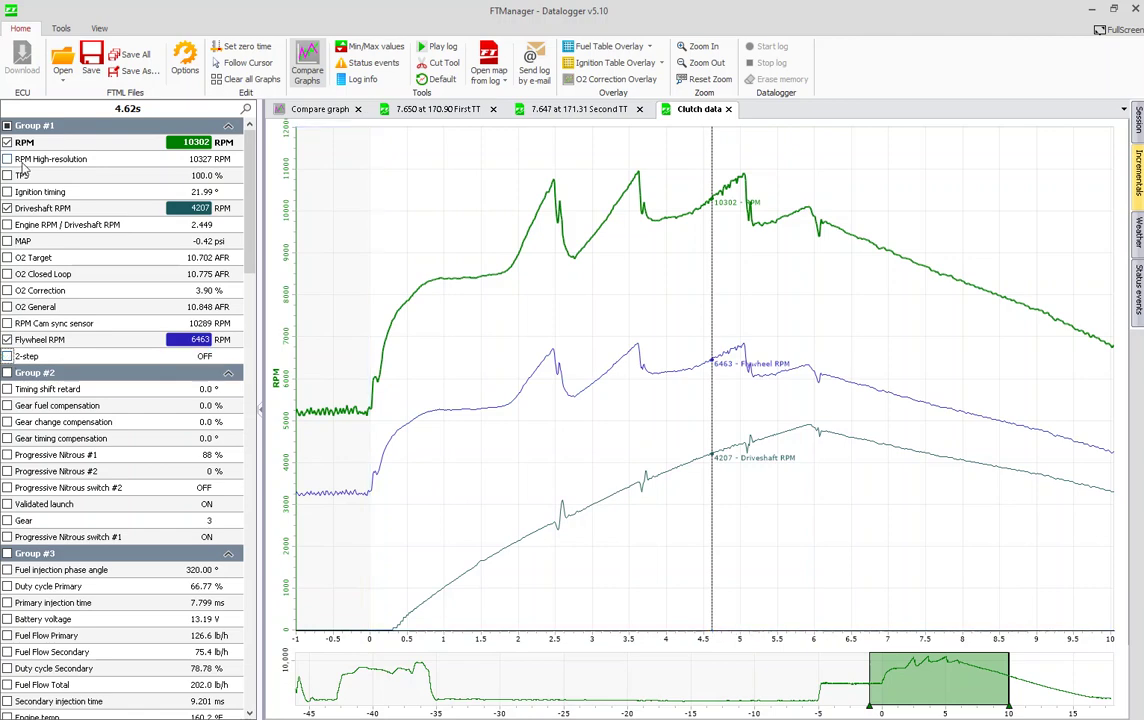
pyautogui.click(184, 60)
# Add the Input Shaft by Driveshaft and Converter/Clutch slip math channels, then reload with Ok
pyautogui.click(236, 158)
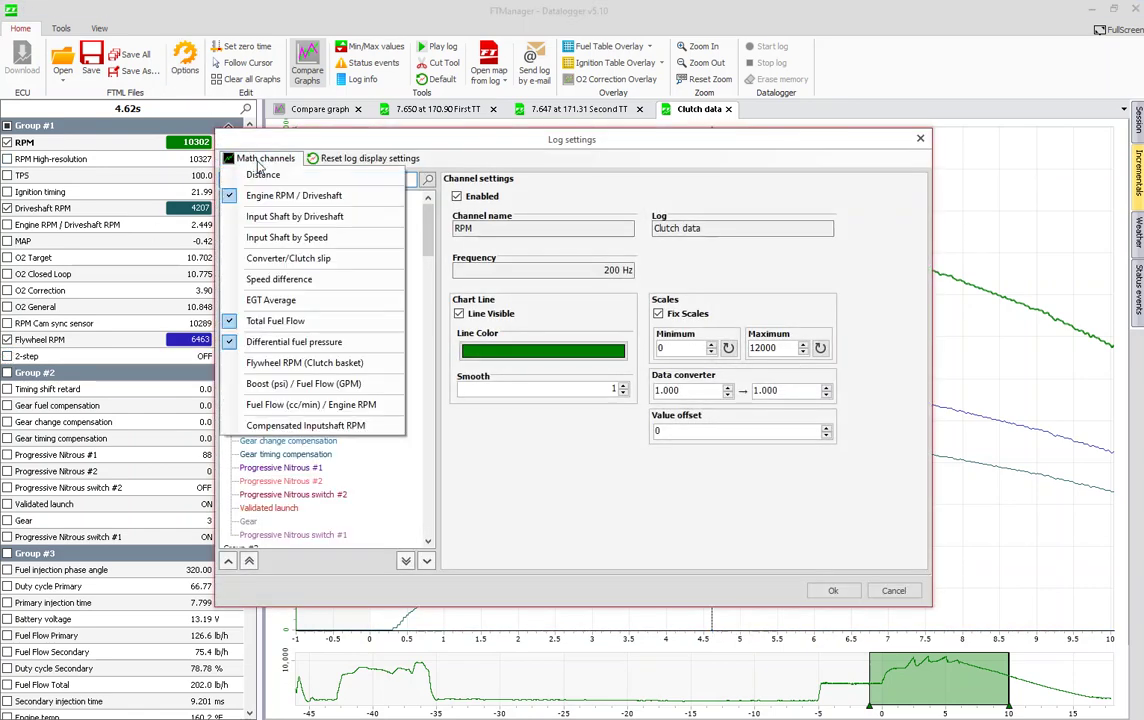
pyautogui.click(275, 220)
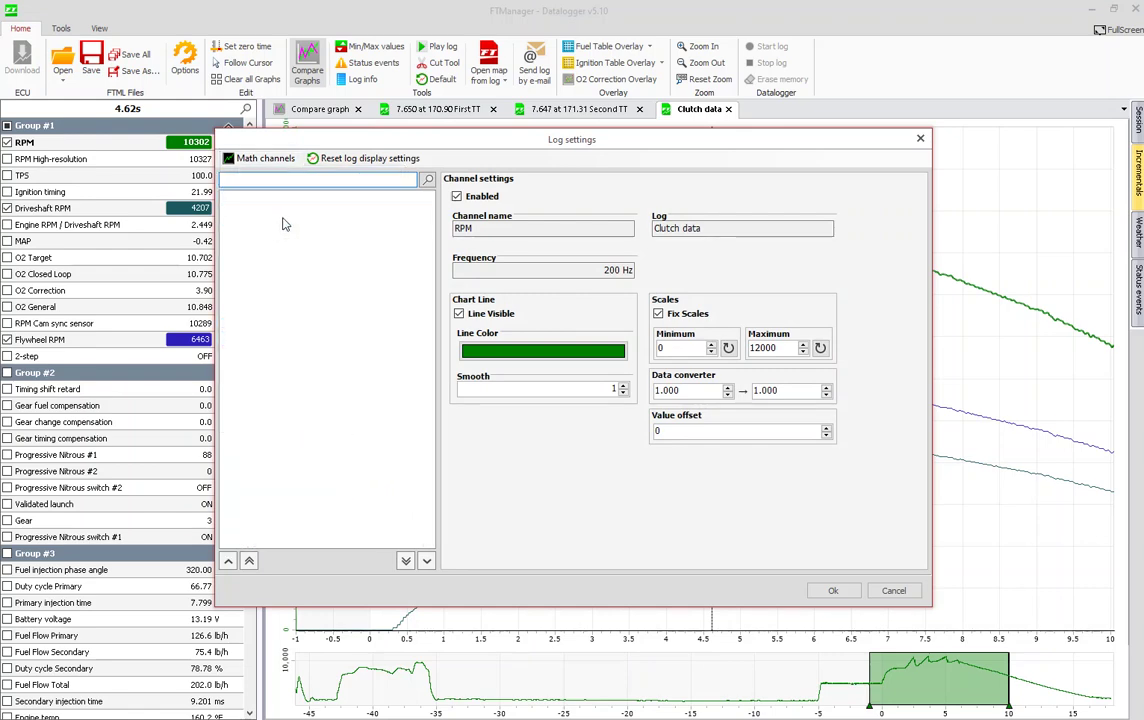
pyautogui.click(265, 158)
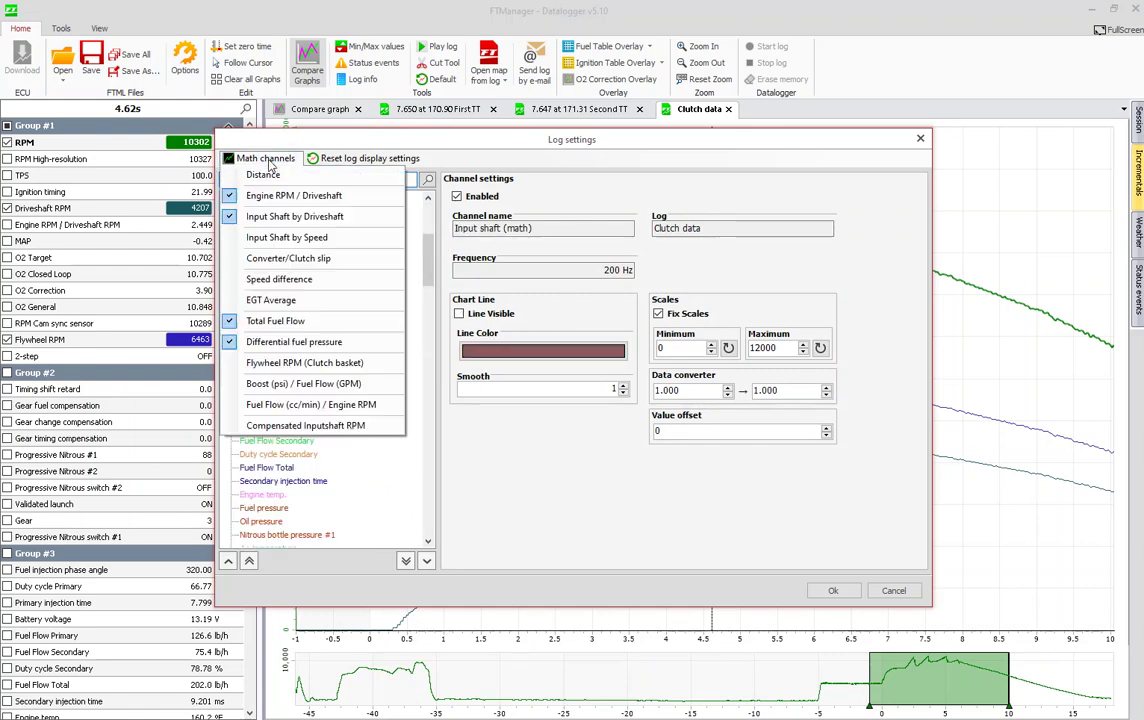
pyautogui.click(270, 258)
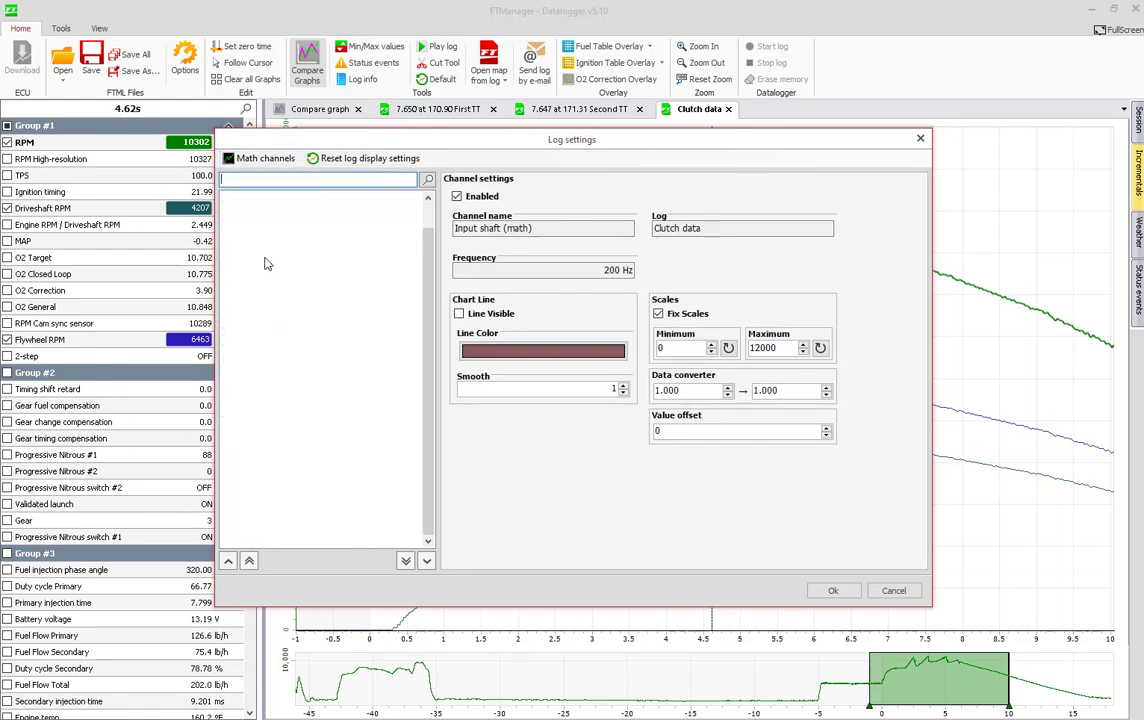
pyautogui.click(831, 590)
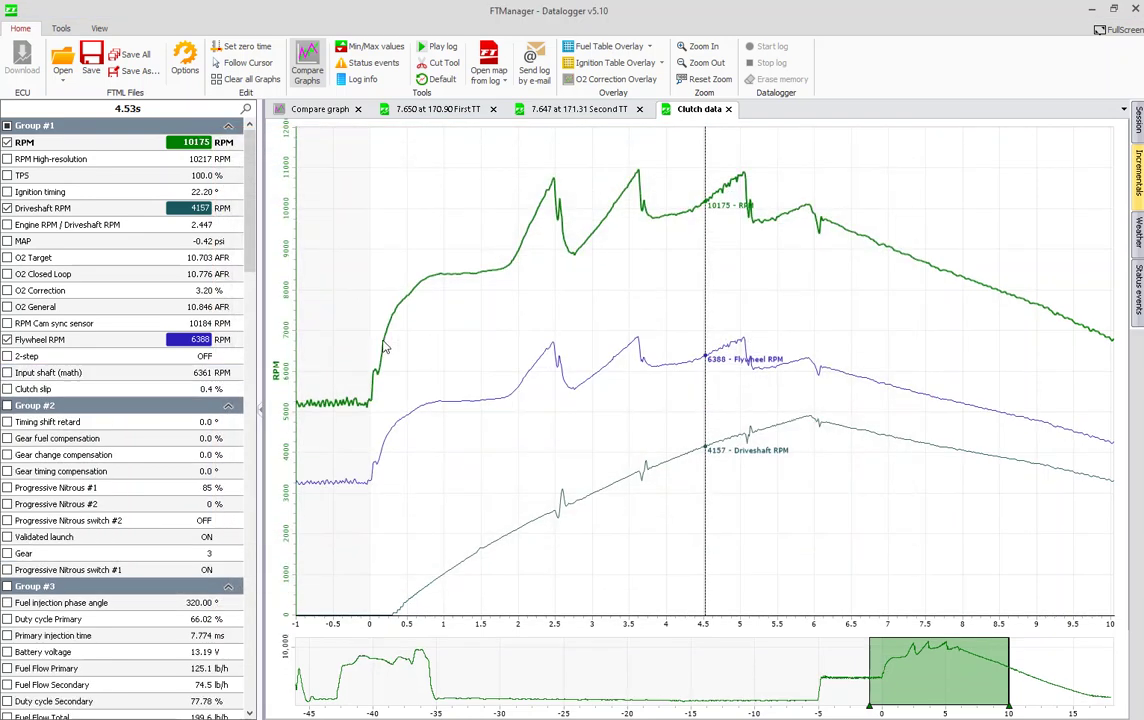
# Plot Input shaft (math) and Clutch slip, compare values from 1.3 to 3.83 s, then hide Driveshaft RPM
pyautogui.click(7, 372)
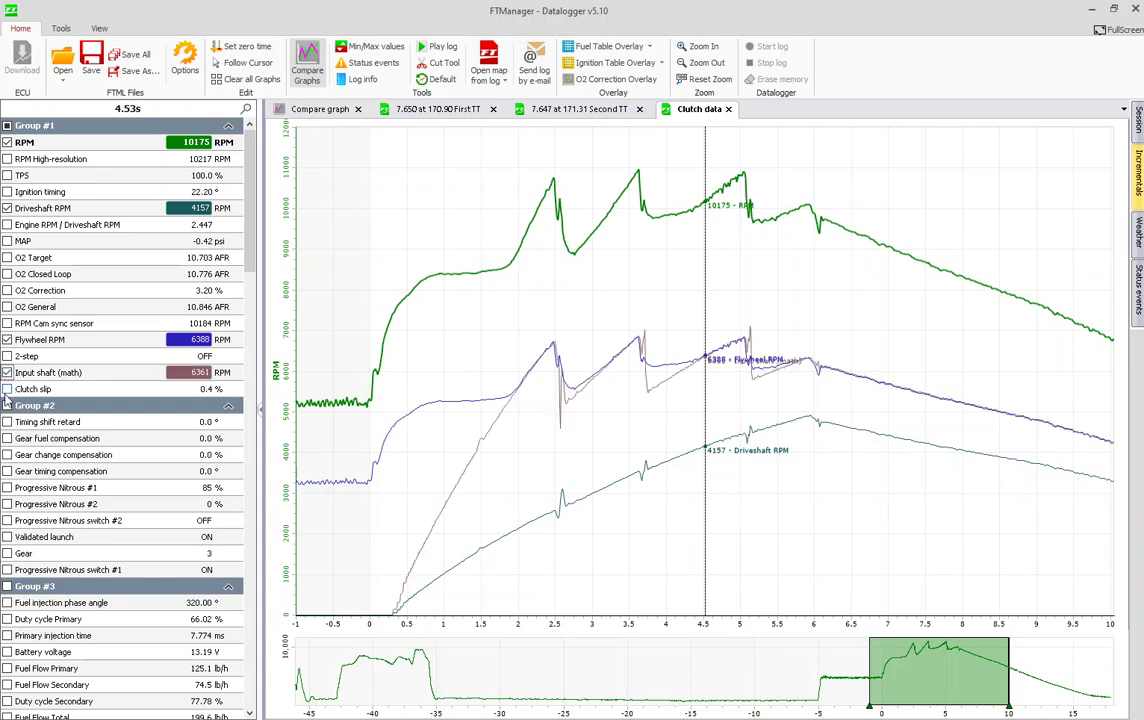
pyautogui.click(7, 389)
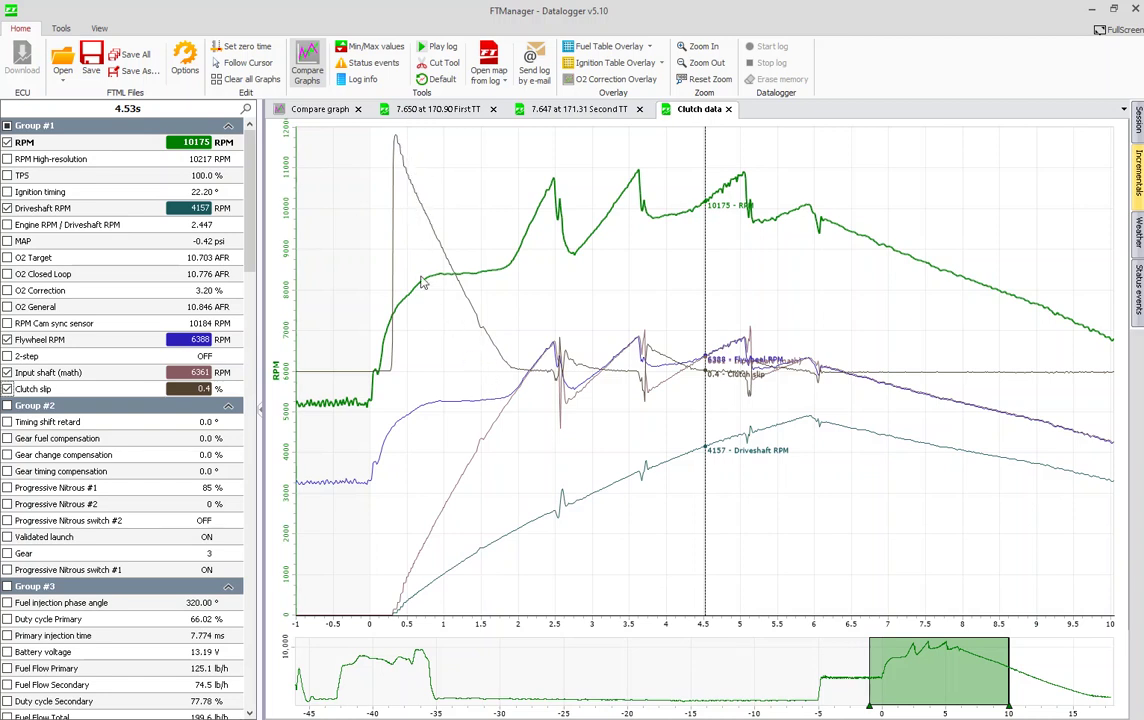
pyautogui.click(515, 409)
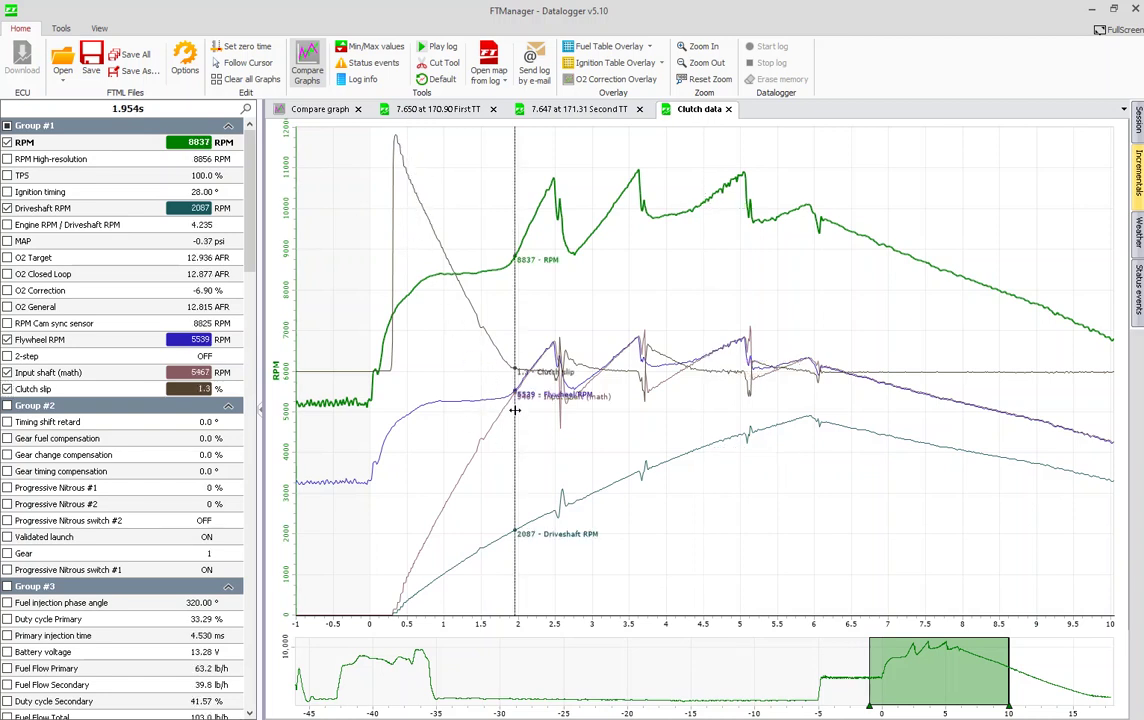
pyautogui.click(519, 400)
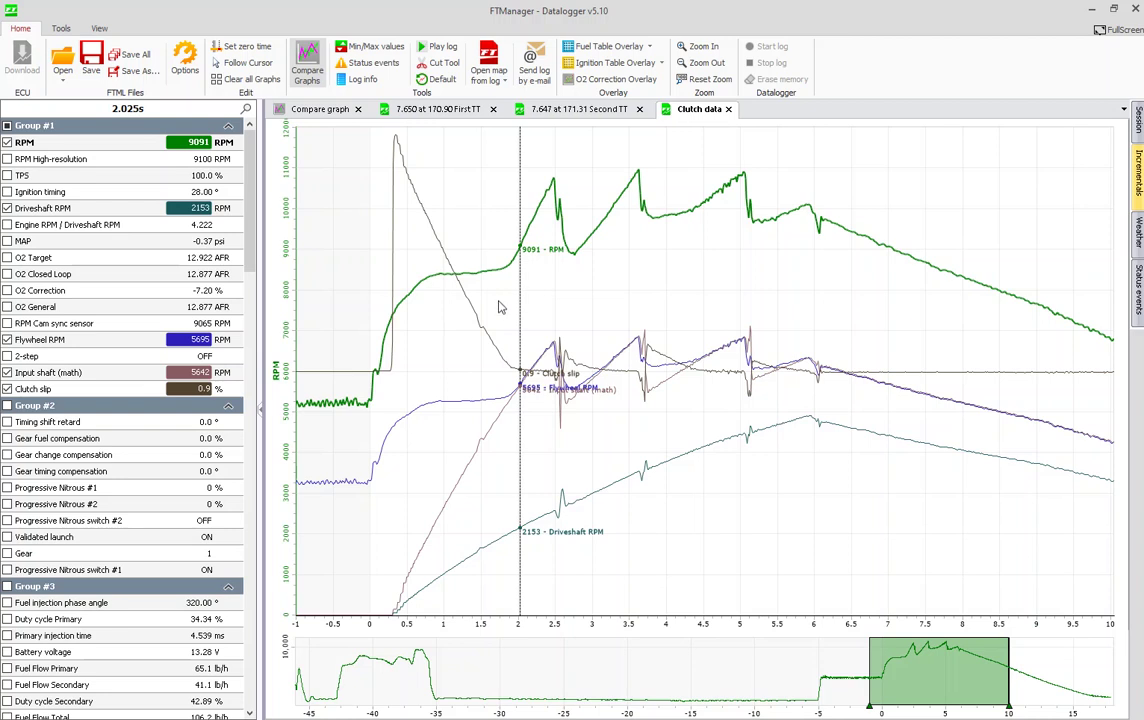
pyautogui.moveTo(518, 272); pyautogui.dragTo(460, 320)
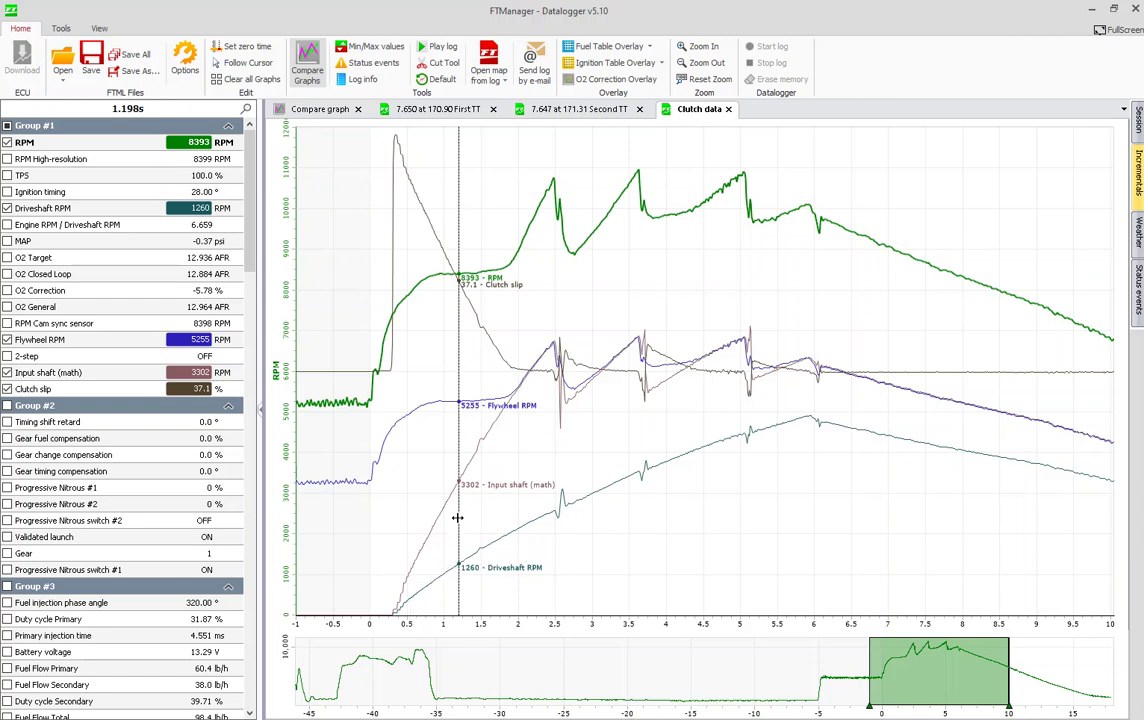
pyautogui.moveTo(412, 462); pyautogui.dragTo(520, 453)
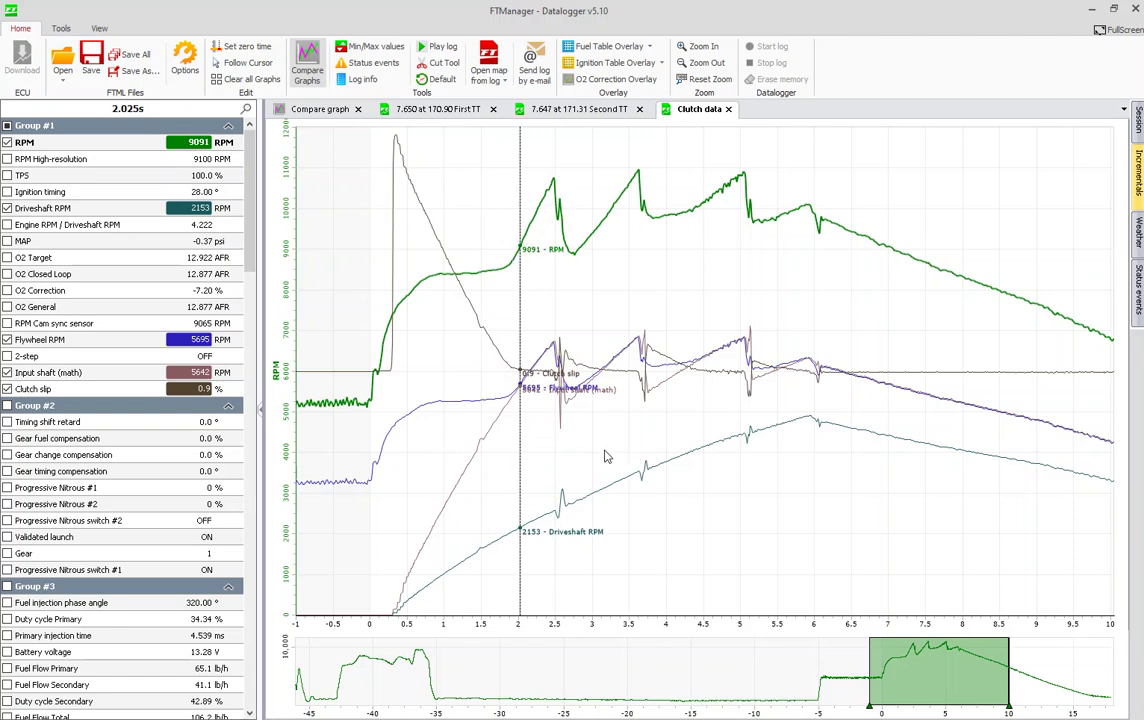
pyautogui.click(652, 487)
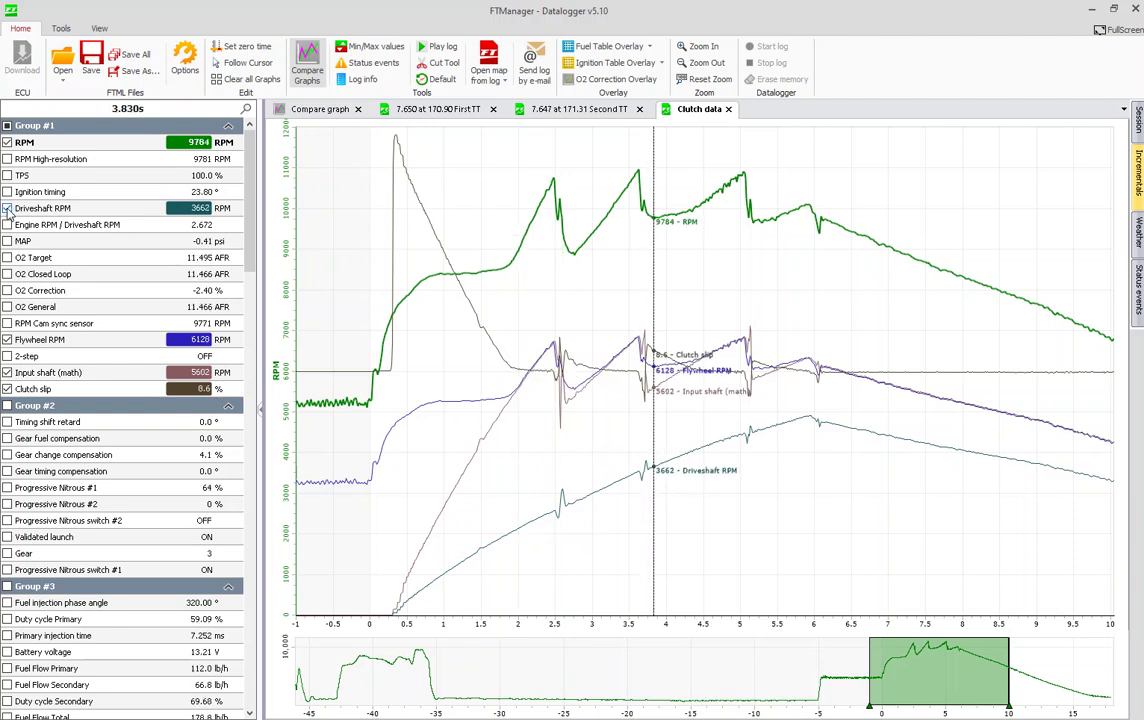
pyautogui.click(7, 208)
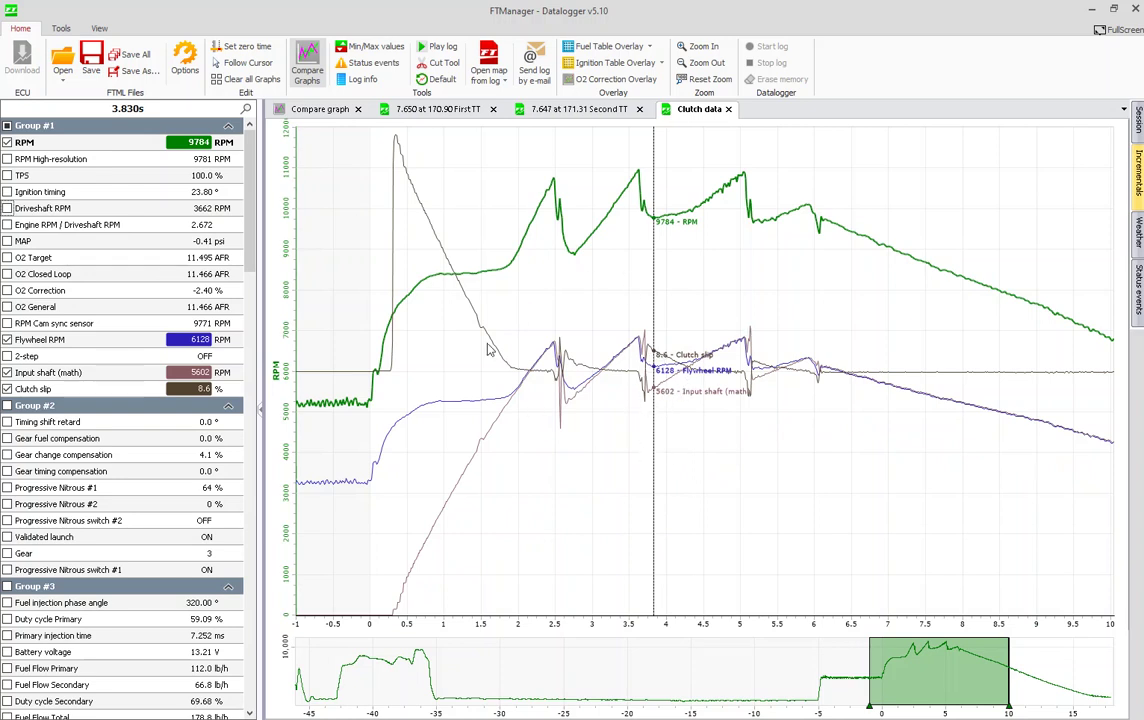
# In Log settings, change Clutch slip's fixed scale minimum from -100 to -25 and apply it
pyautogui.click(185, 62)
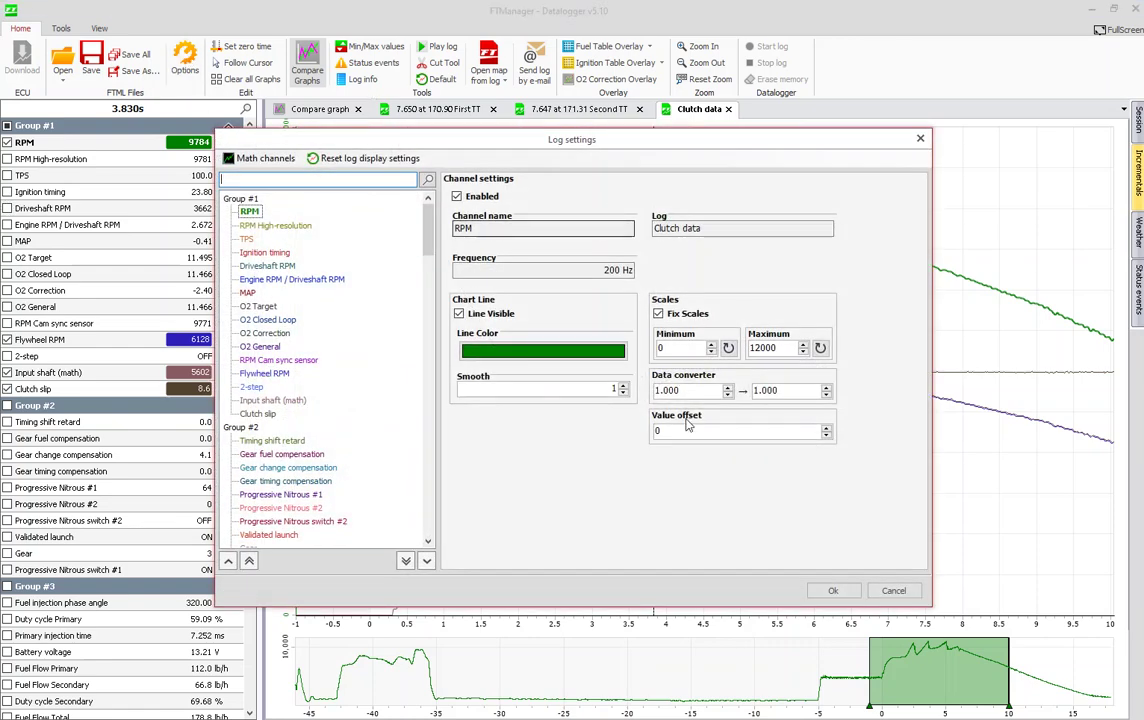
pyautogui.click(264, 414)
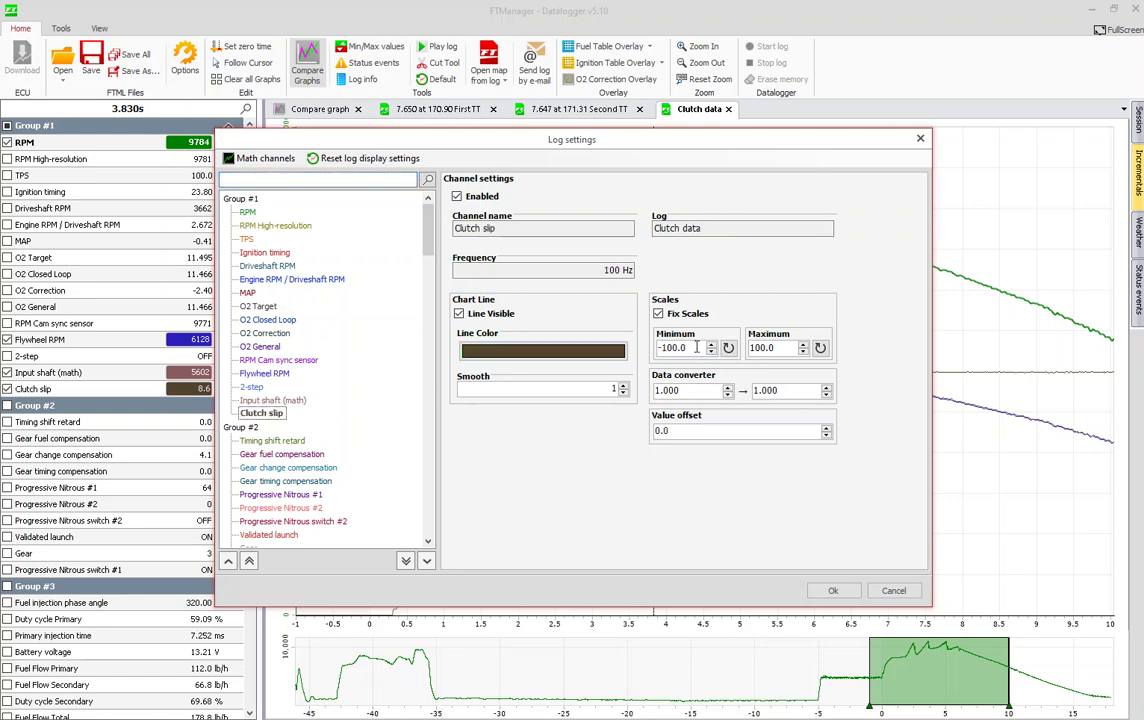
pyautogui.moveTo(507, 140); pyautogui.dragTo(487, 166)
pyautogui.moveTo(673, 375); pyautogui.dragTo(604, 381)
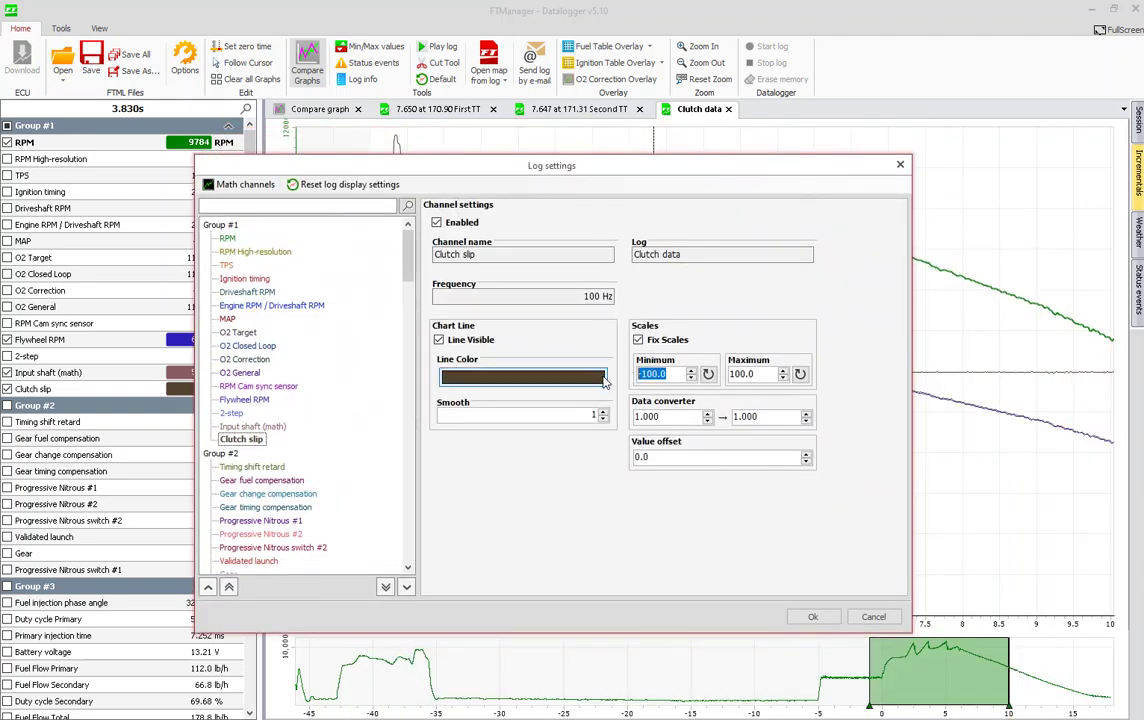
pyautogui.write('-25')
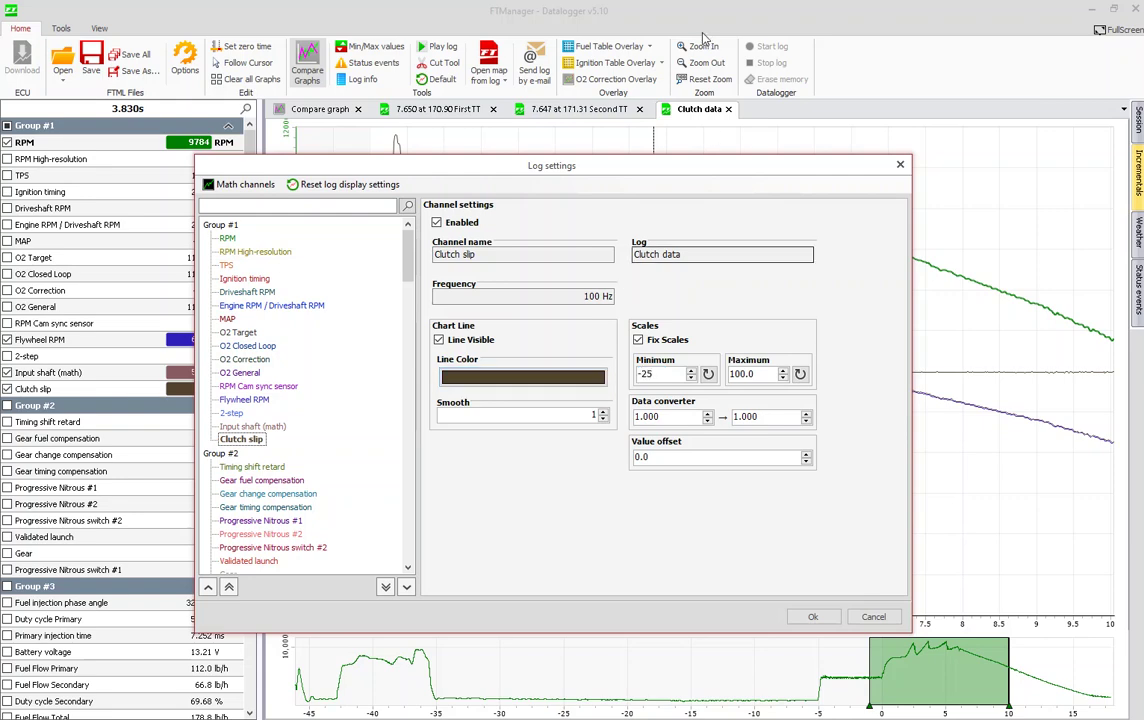
pyautogui.click(820, 618)
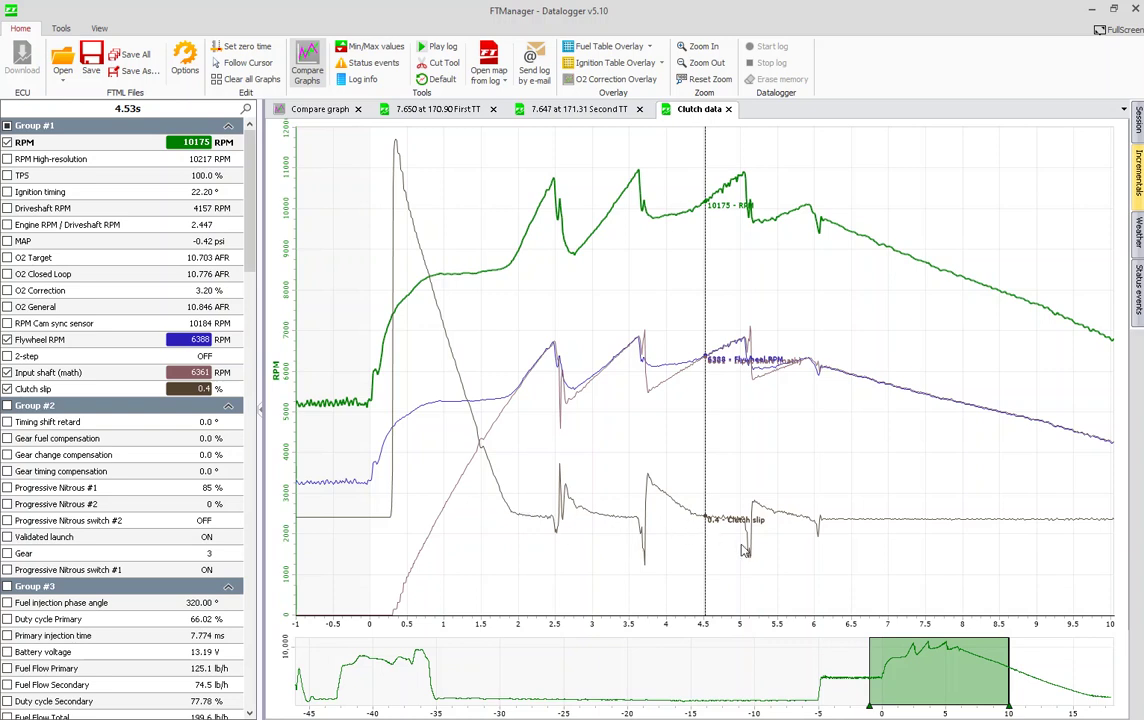
pyautogui.click(750, 557)
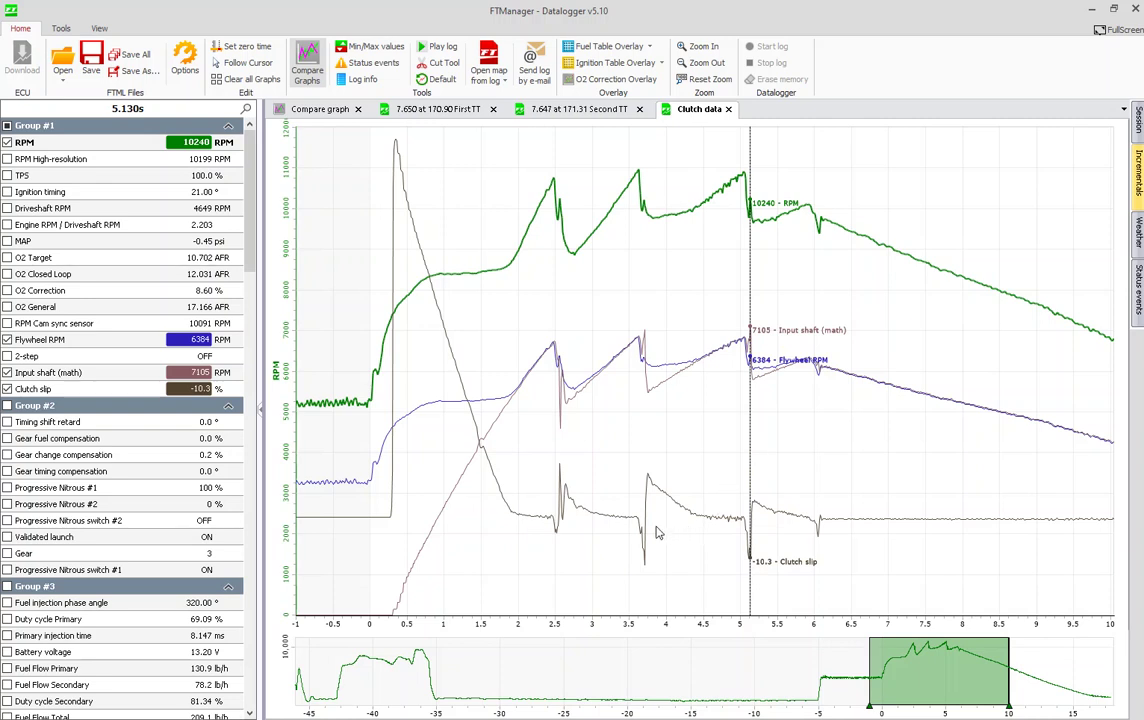
pyautogui.moveTo(657, 533); pyautogui.dragTo(649, 507)
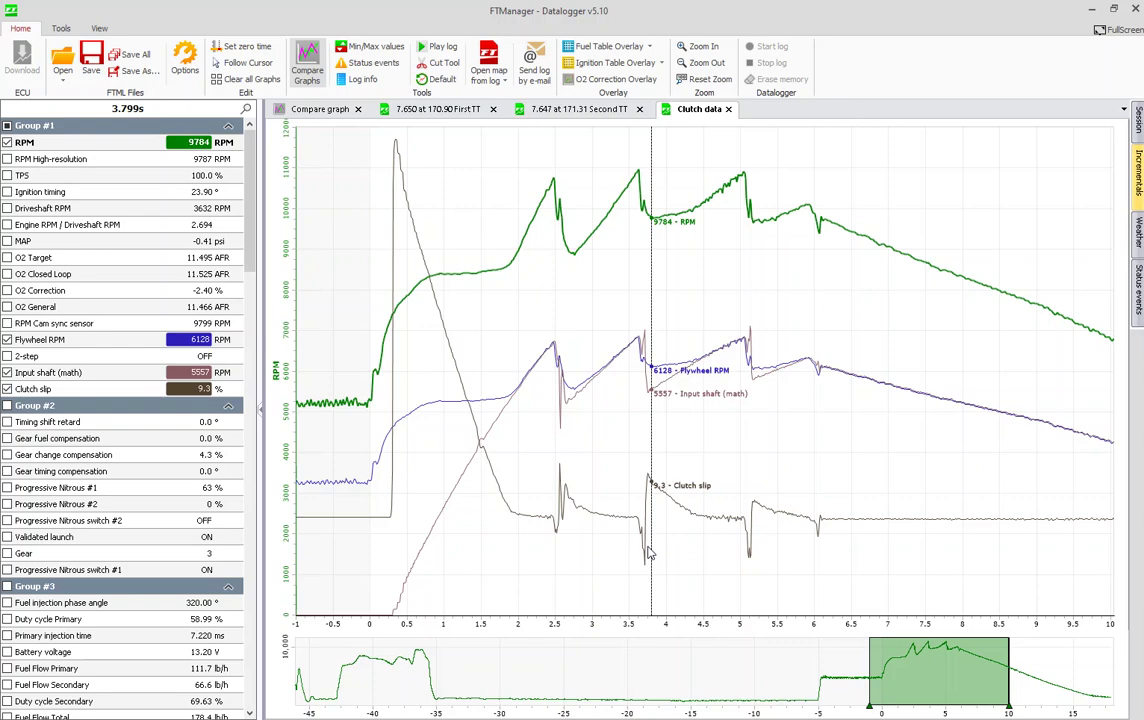
pyautogui.click(184, 62)
pyautogui.click(258, 158)
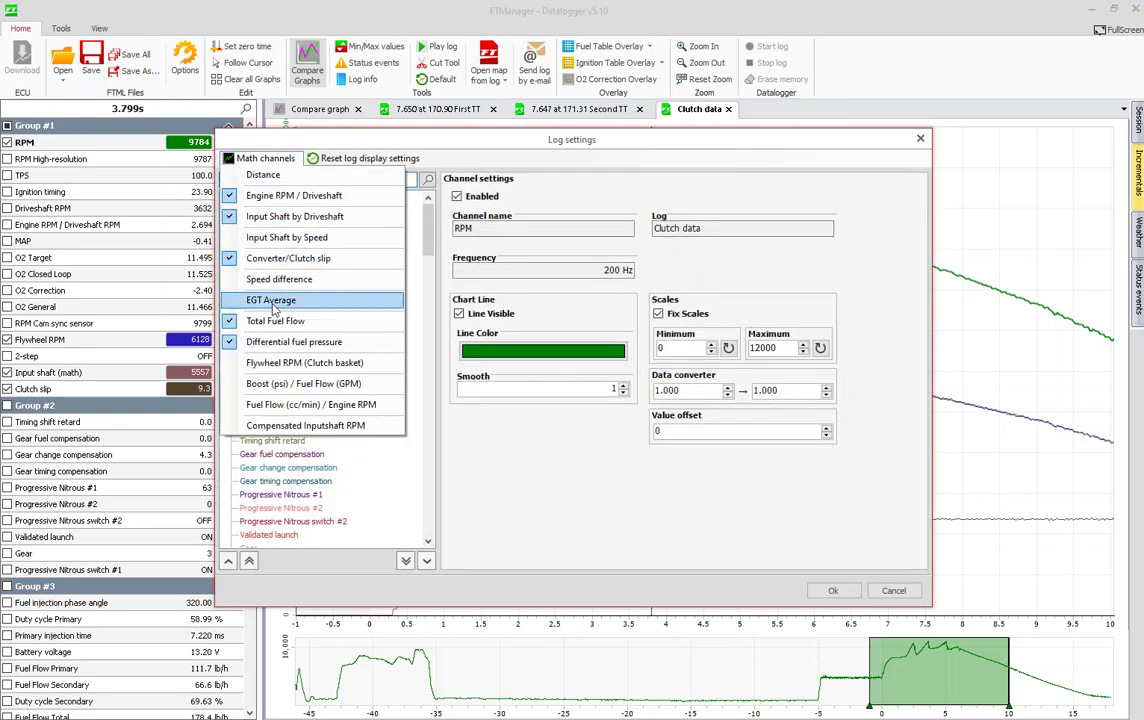
pyautogui.click(458, 412)
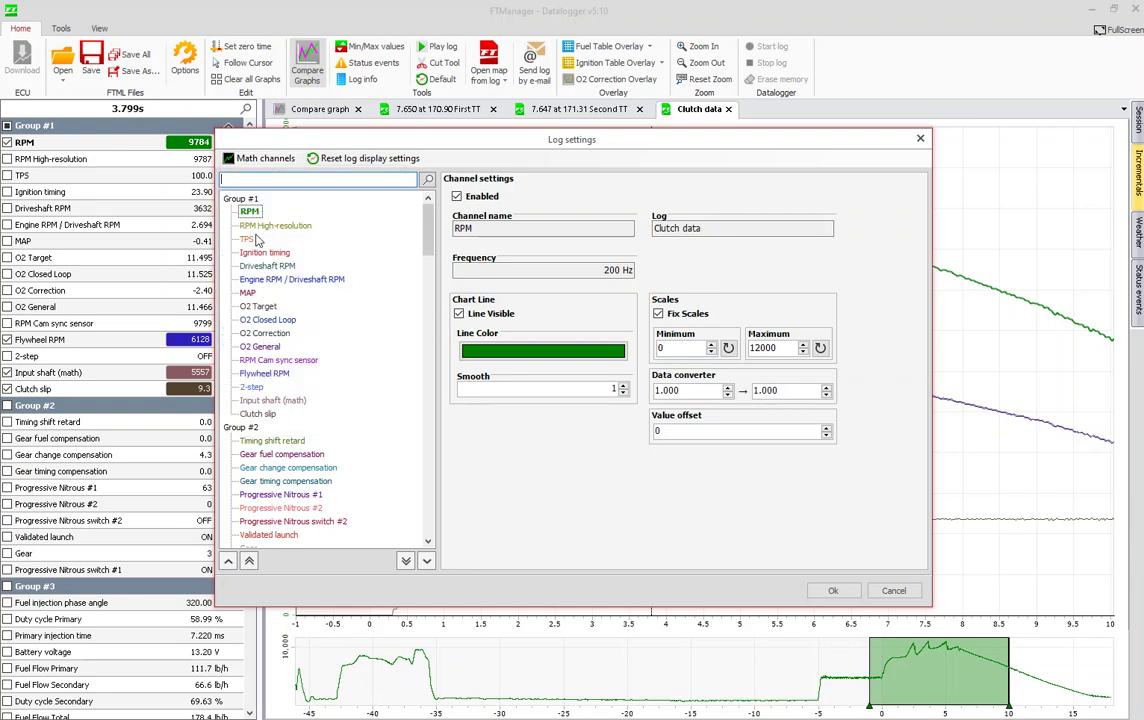
pyautogui.click(258, 413)
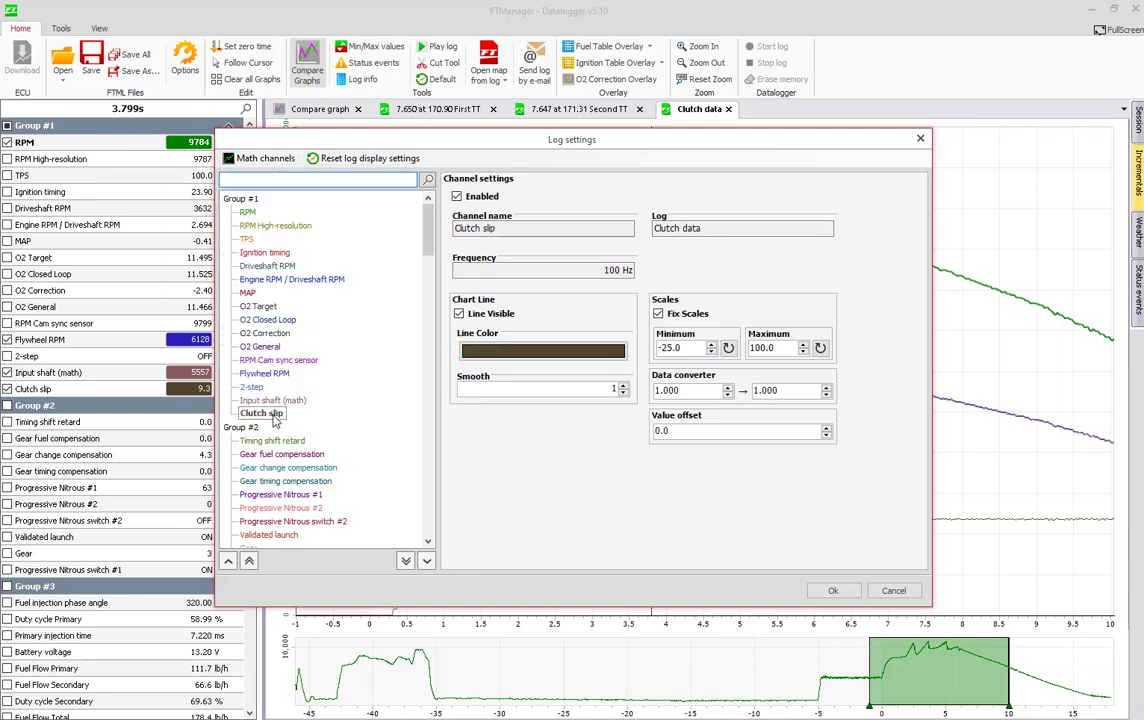
pyautogui.doubleClick(689, 349)
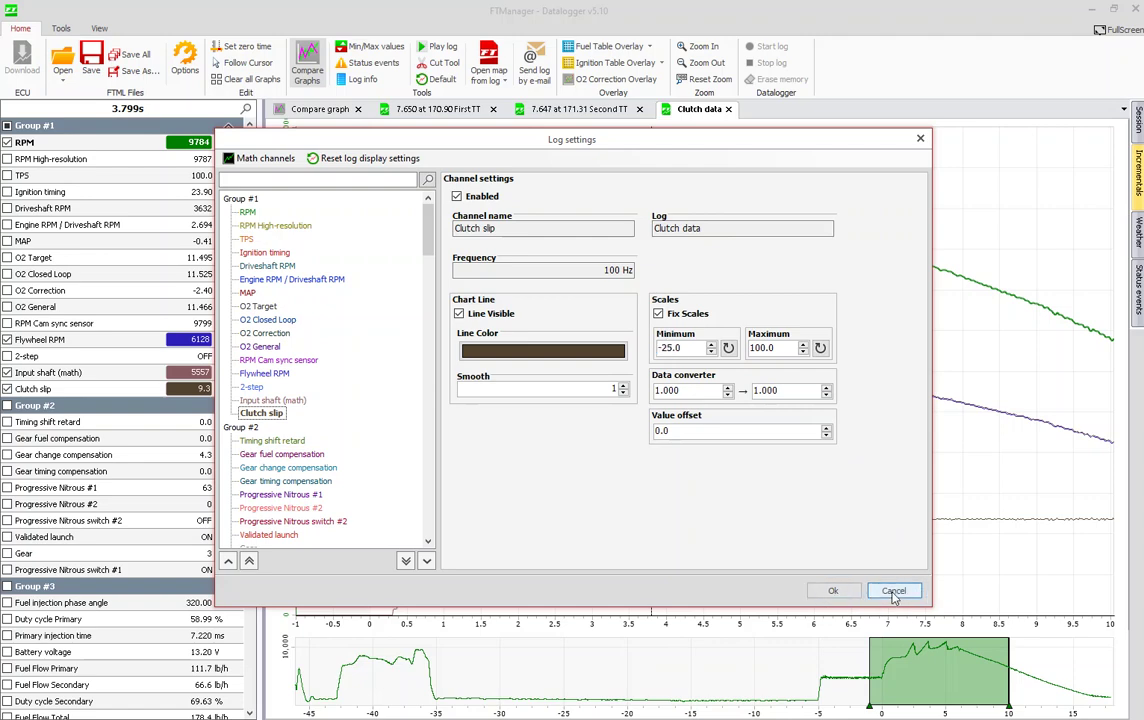
pyautogui.click(832, 591)
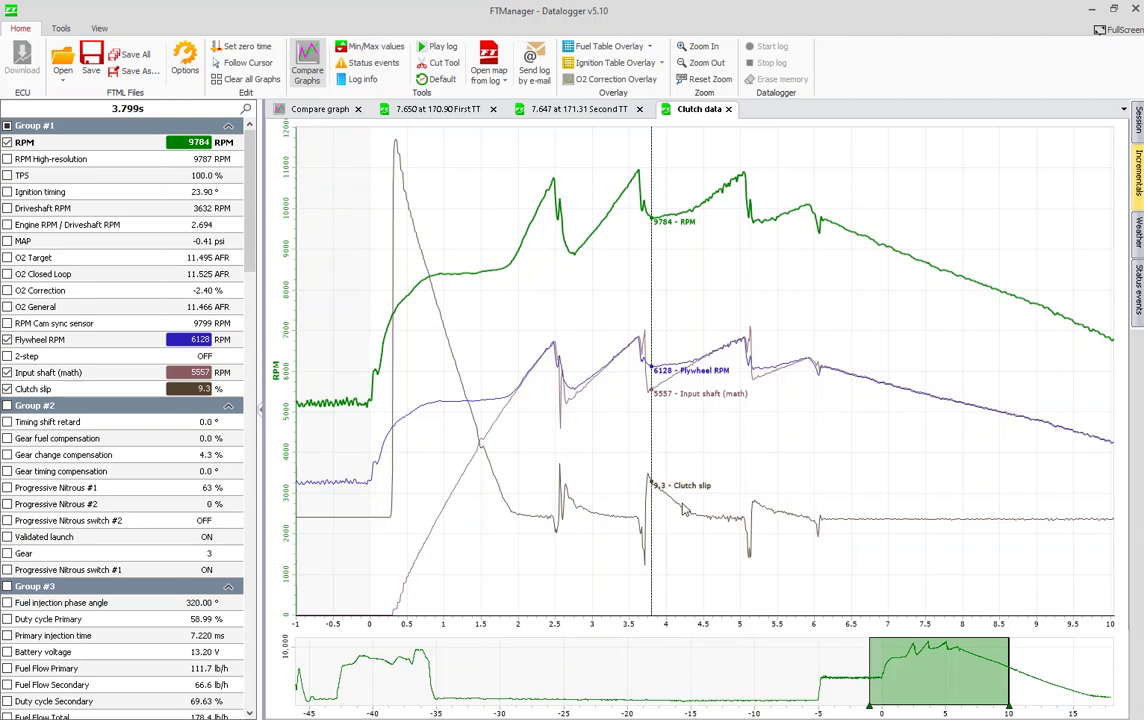
# Sweep the data cursor between about 2.7 s and 5.3 s, settling near 3.83 s
pyautogui.click(569, 402)
pyautogui.moveTo(569, 411); pyautogui.dragTo(762, 405)
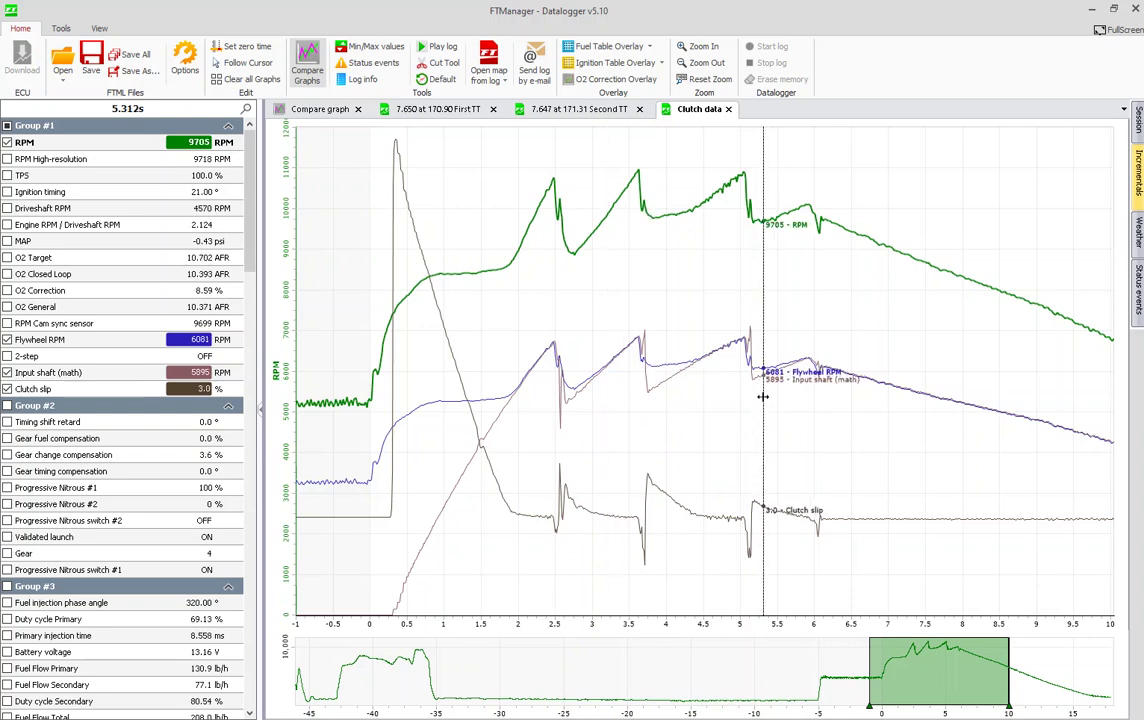
pyautogui.moveTo(762, 396); pyautogui.dragTo(761, 381)
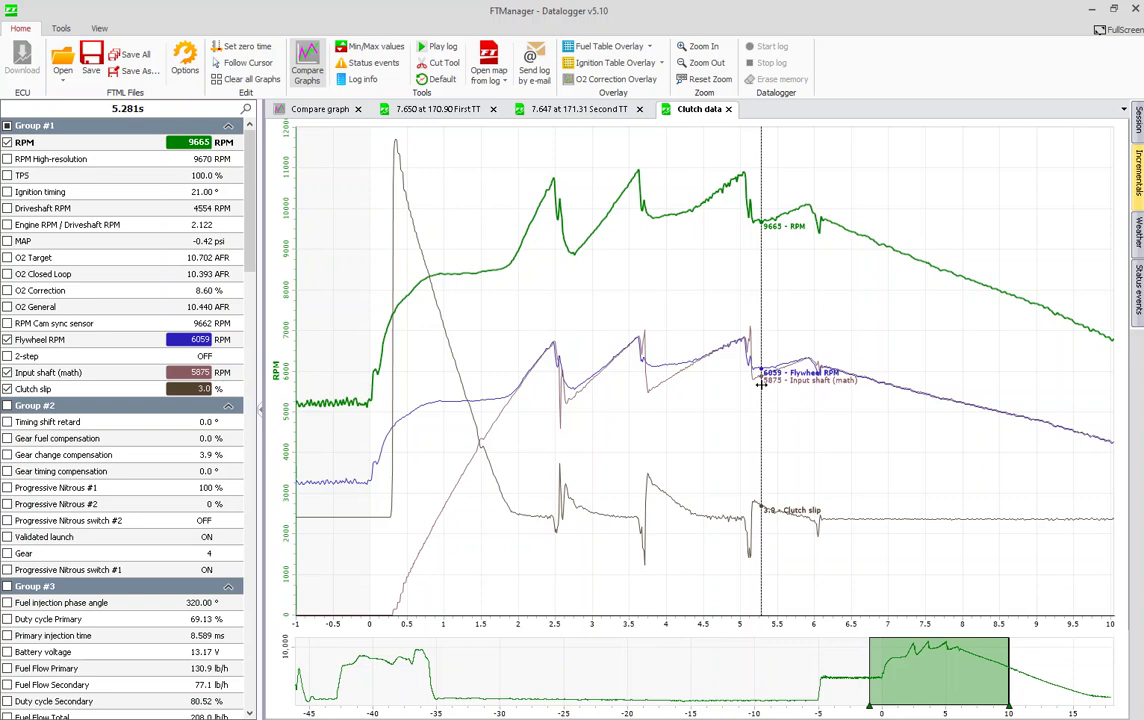
pyautogui.moveTo(762, 386); pyautogui.dragTo(658, 417)
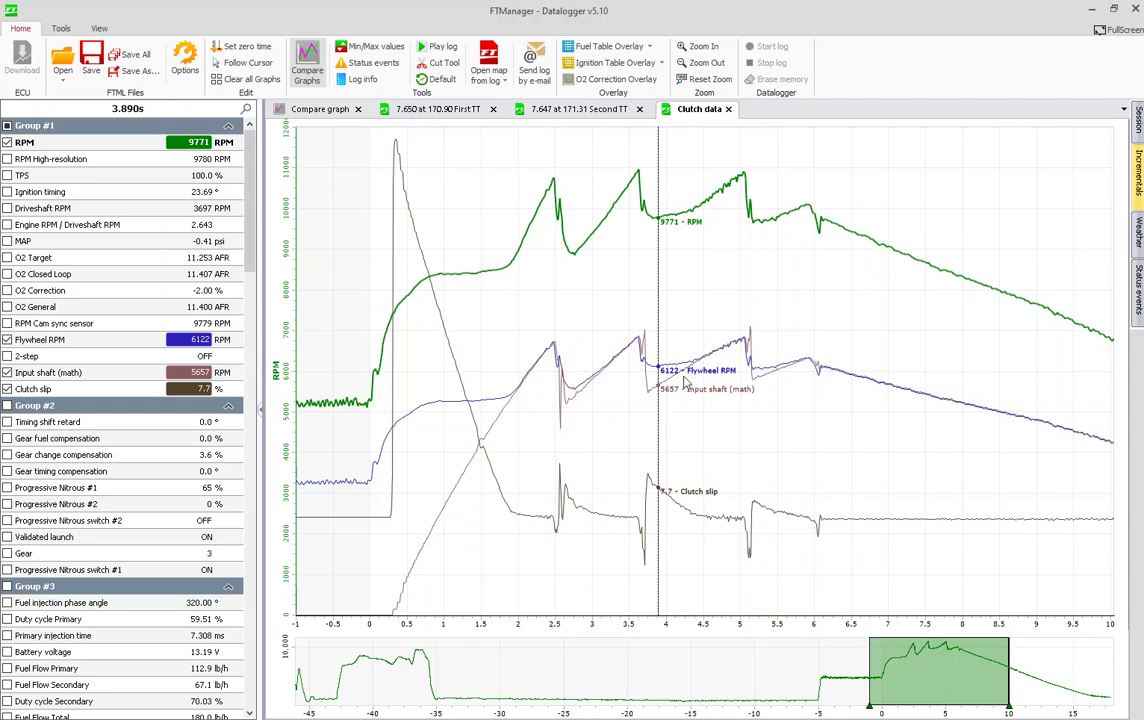
pyautogui.click(657, 384)
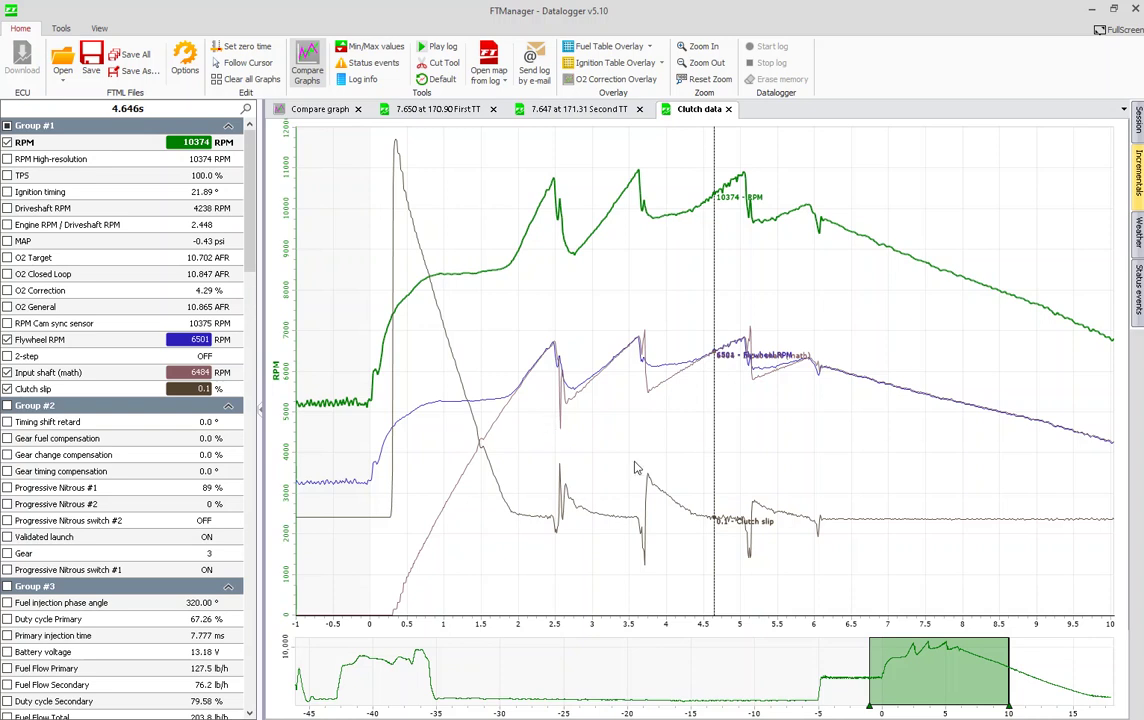
pyautogui.click(654, 508)
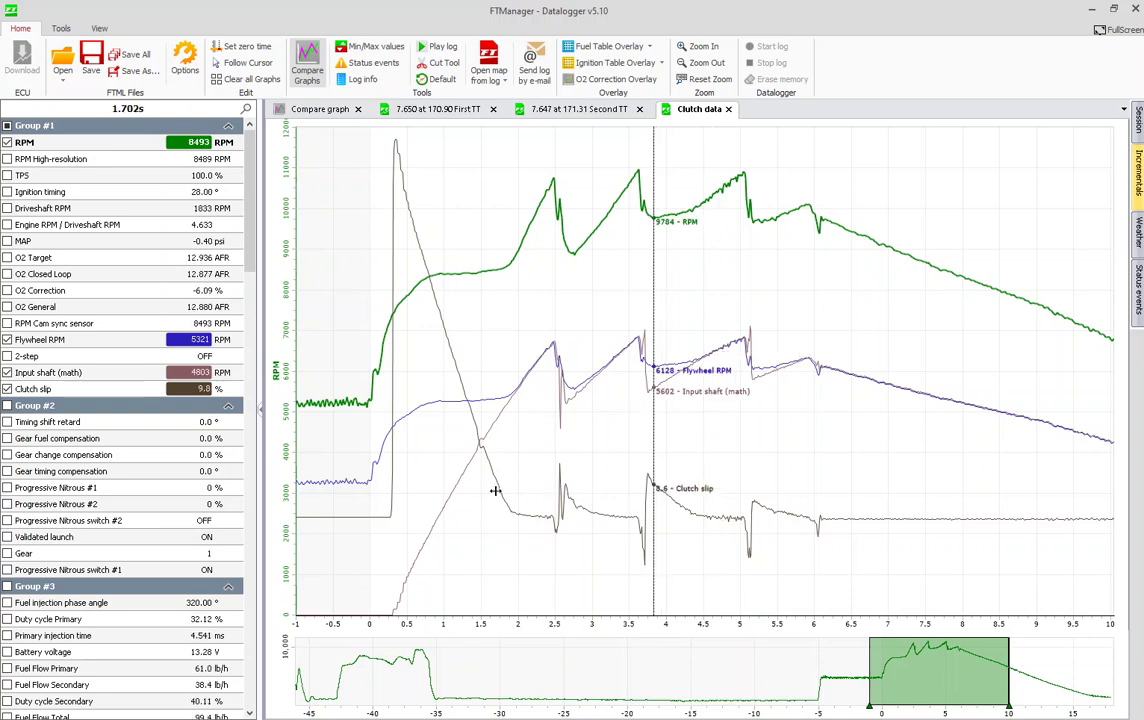
# Set the data cursor at the 0.30 s launch, add Driveshaft RPM as a trace, and open the log's map
pyautogui.moveTo(446, 438); pyautogui.dragTo(424, 470)
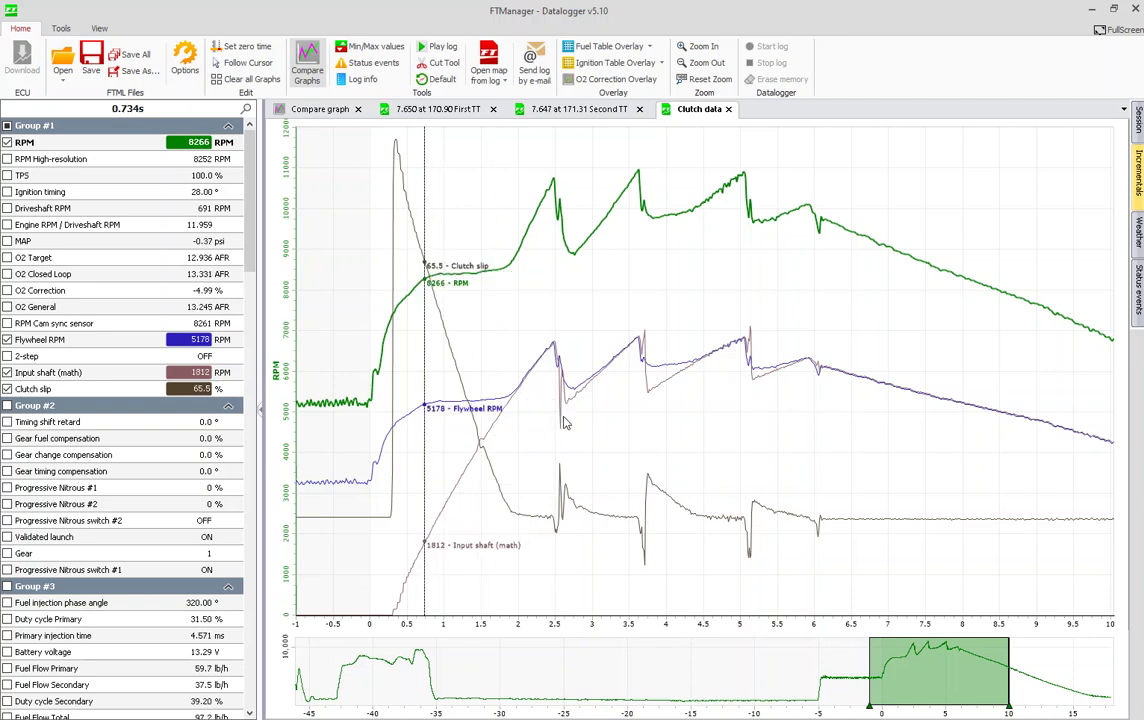
pyautogui.click(380, 533)
pyautogui.moveTo(380, 533); pyautogui.dragTo(392, 541)
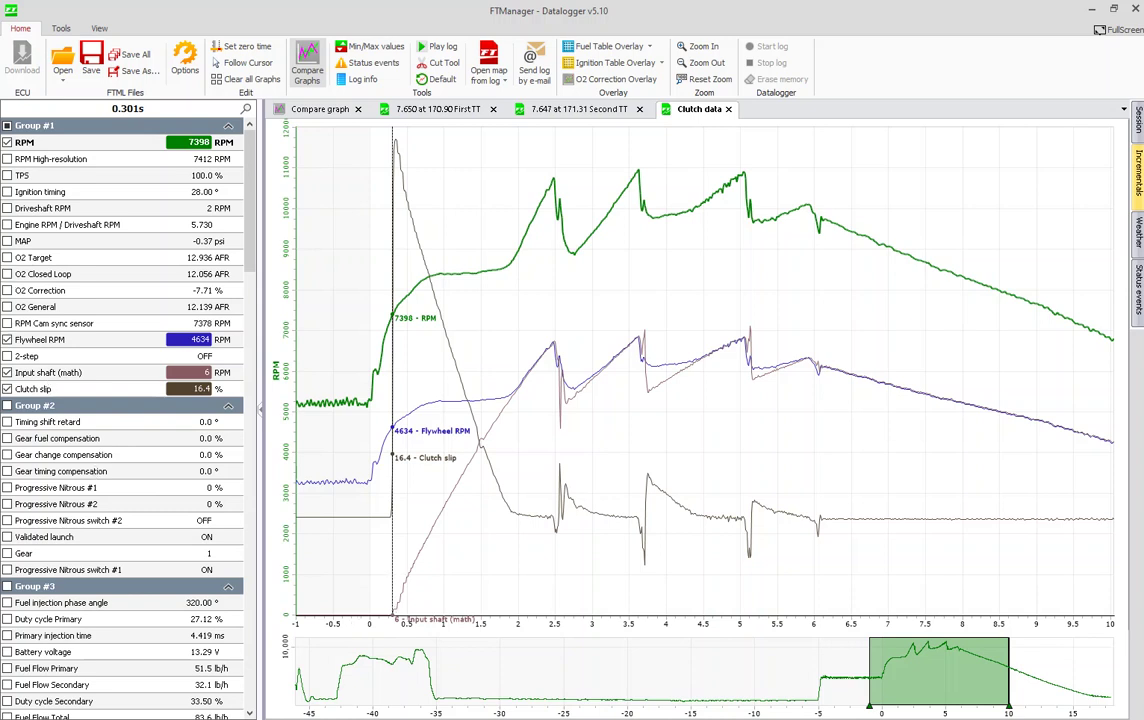
pyautogui.click(7, 208)
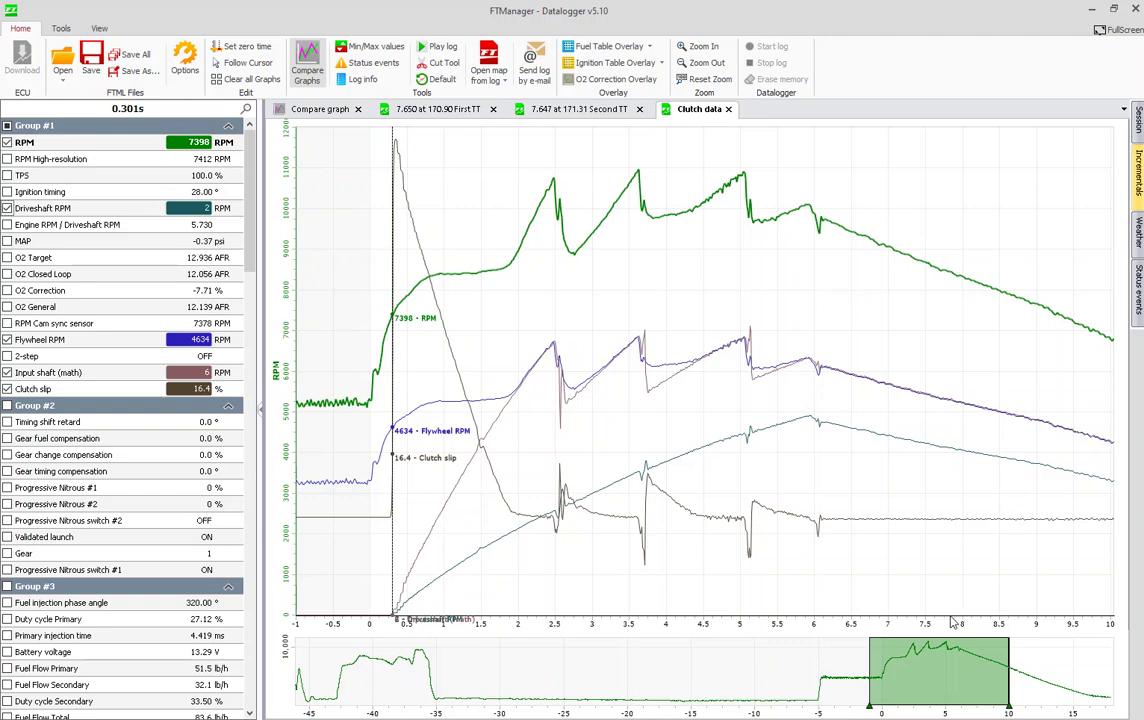
pyautogui.click(490, 62)
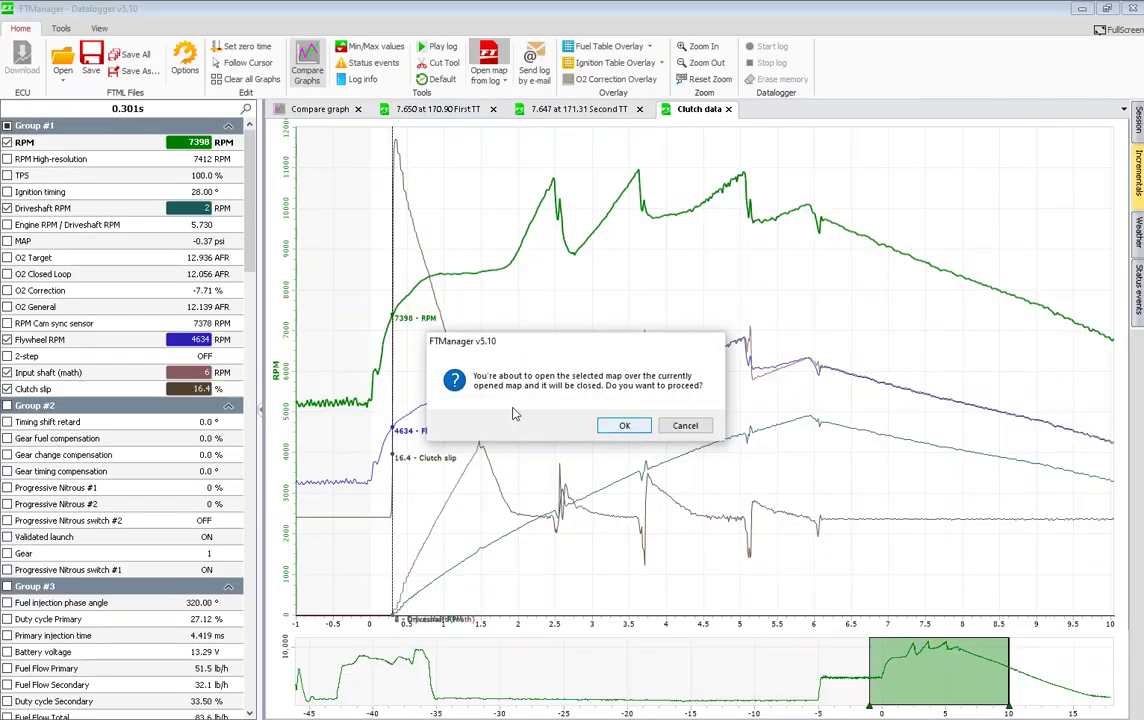
# Load the log's map, check its Drive shaft RPM calibration, then return to the Second TT graph
pyautogui.click(621, 427)
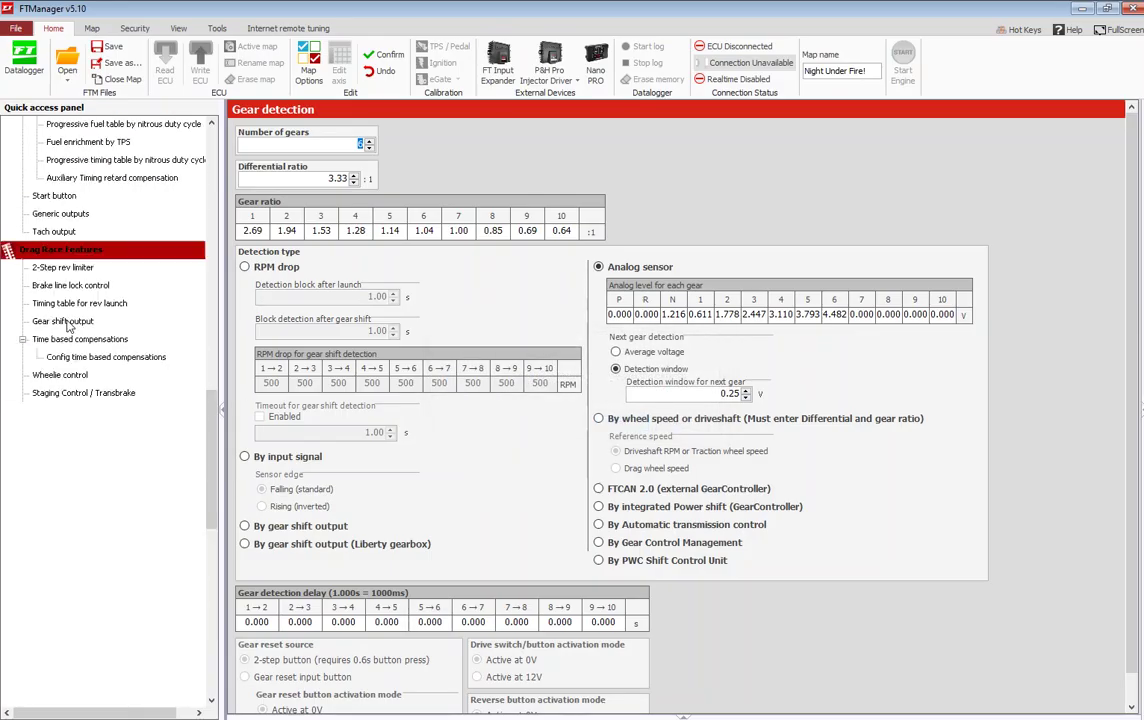
pyautogui.scroll(-10, 72, 320)
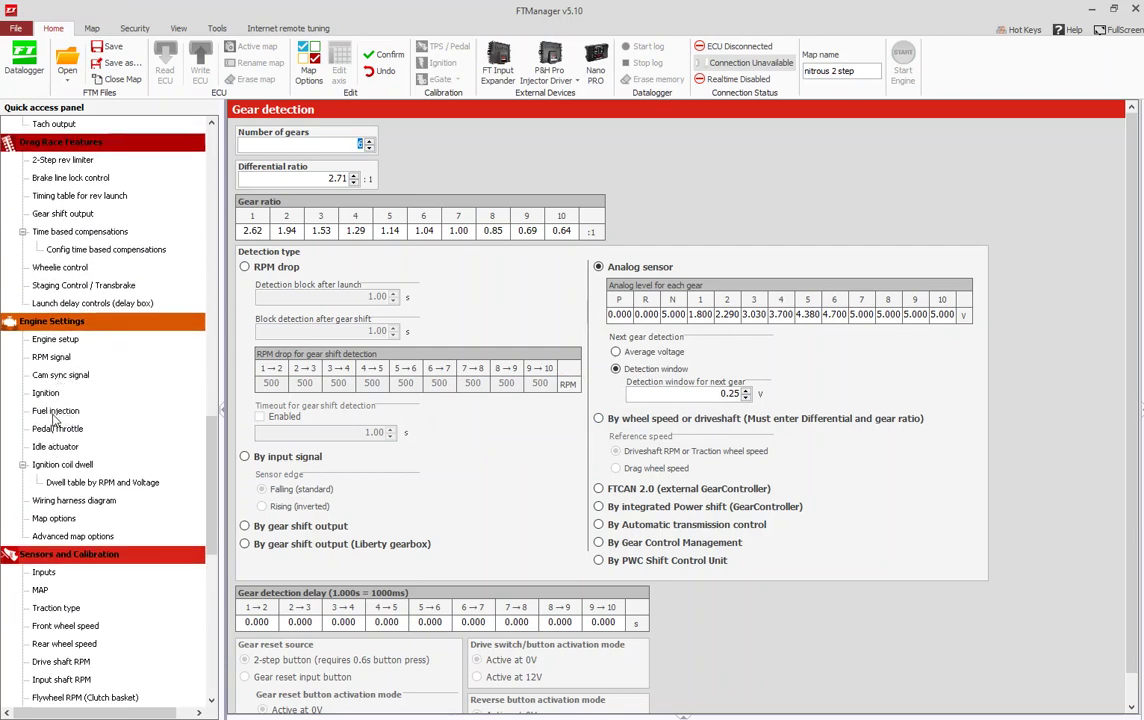
pyautogui.scroll(-4, 54, 418)
pyautogui.click(61, 446)
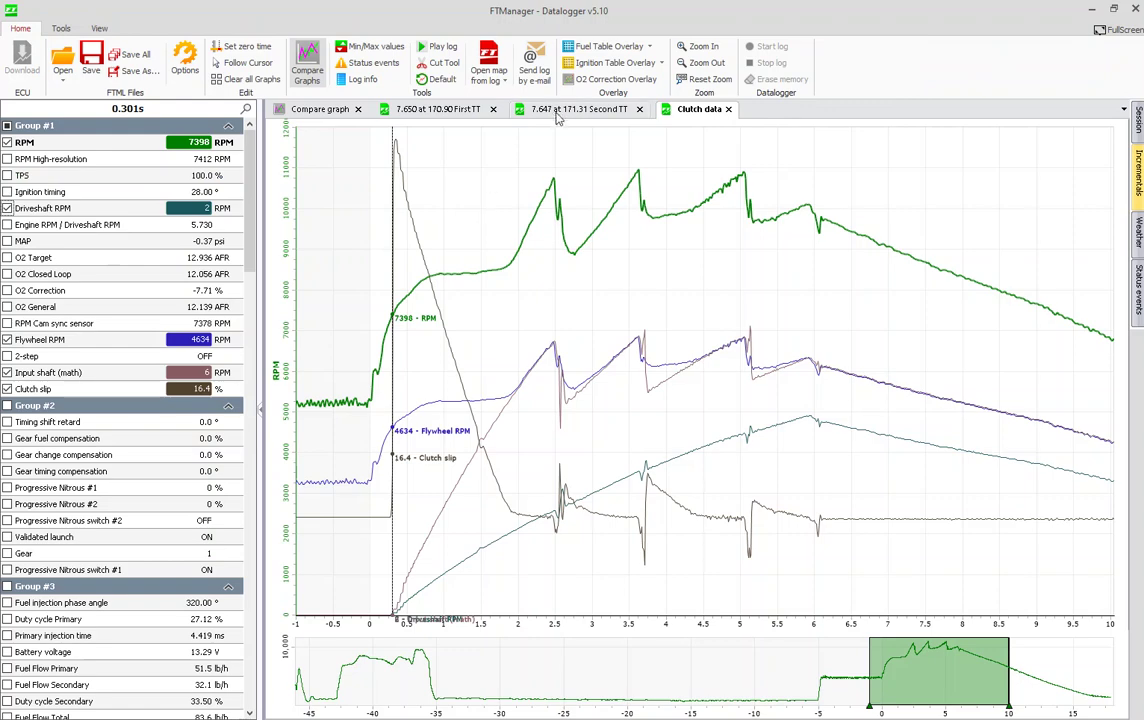
pyautogui.click(562, 110)
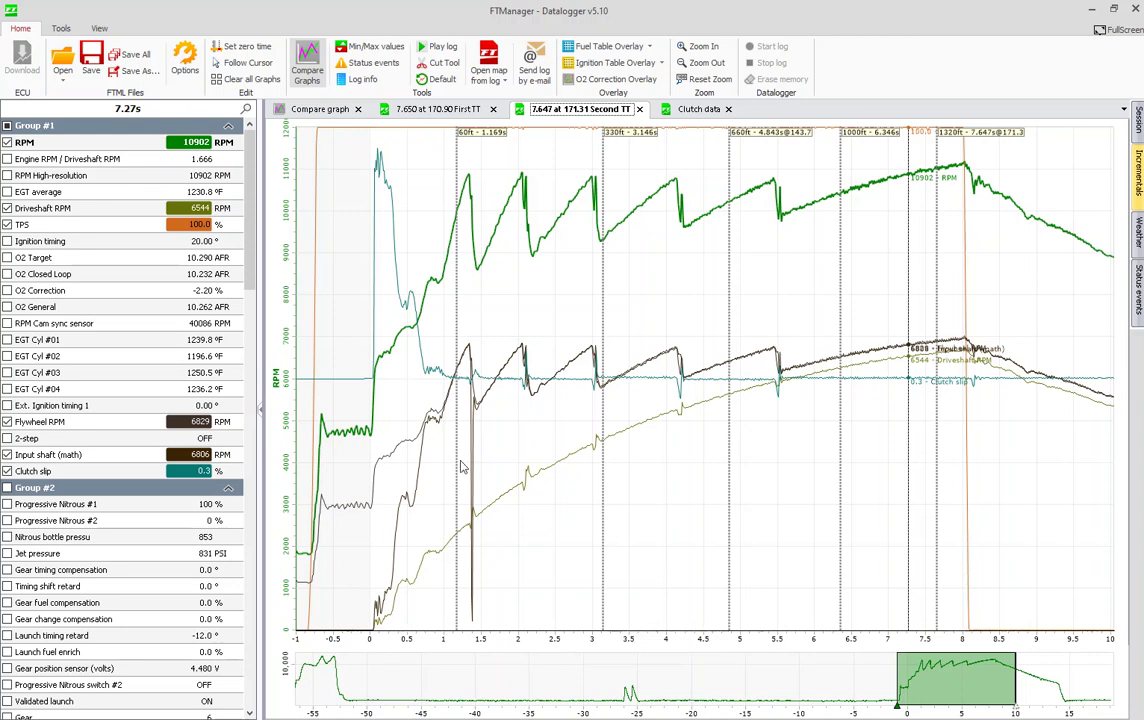
pyautogui.click(698, 108)
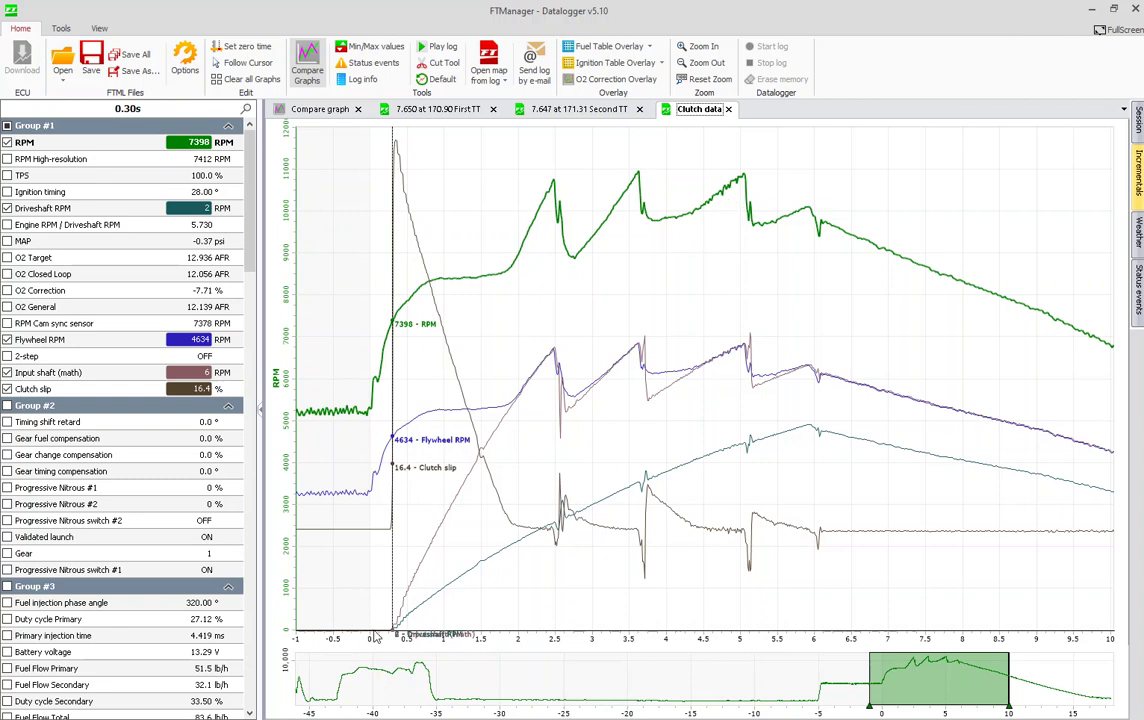
# Place the data cursor at 1.944 s, reading 8817 RPM and 1.3% clutch slip
pyautogui.click(514, 497)
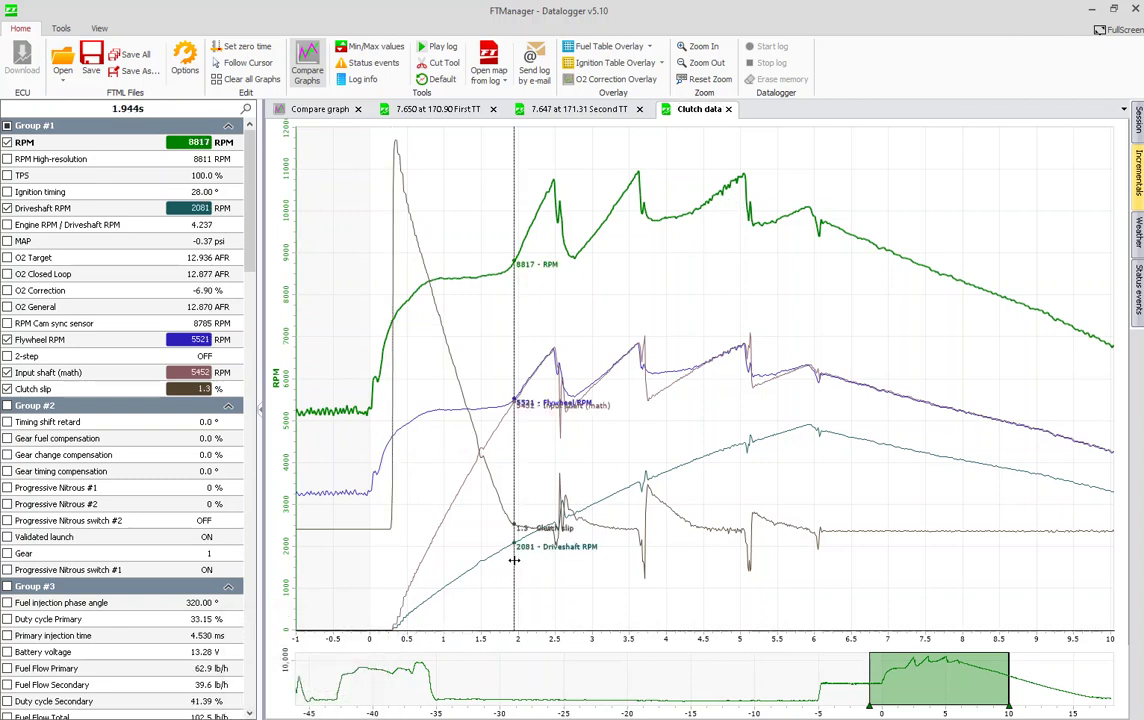